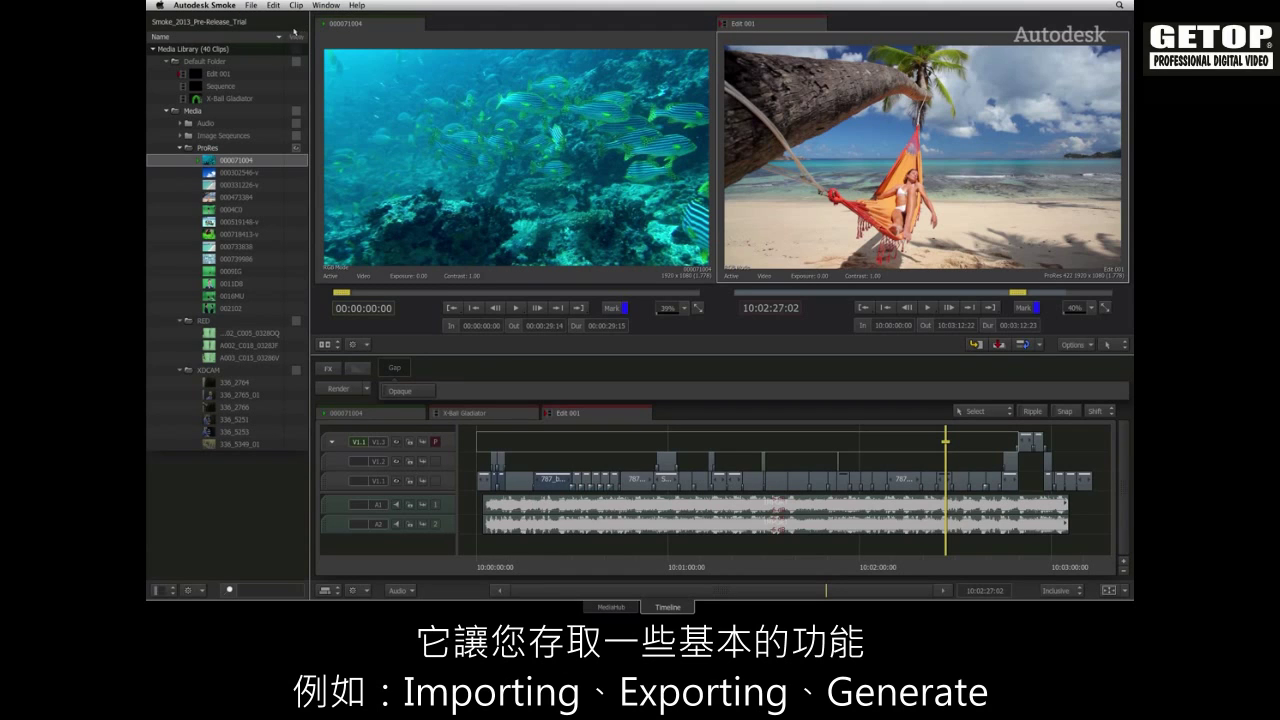
Step: Open the File menu listing Project And User Settings, Import and Export
left_click(250, 5)
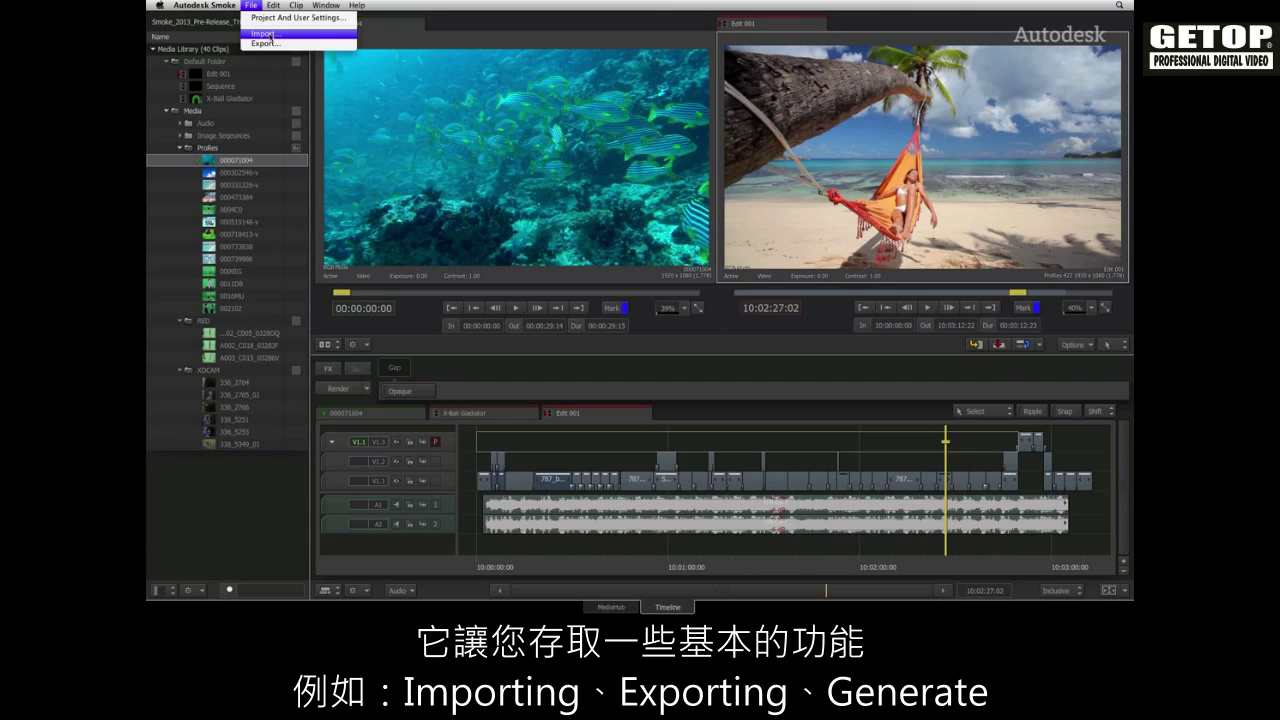
mouse_move(297, 6)
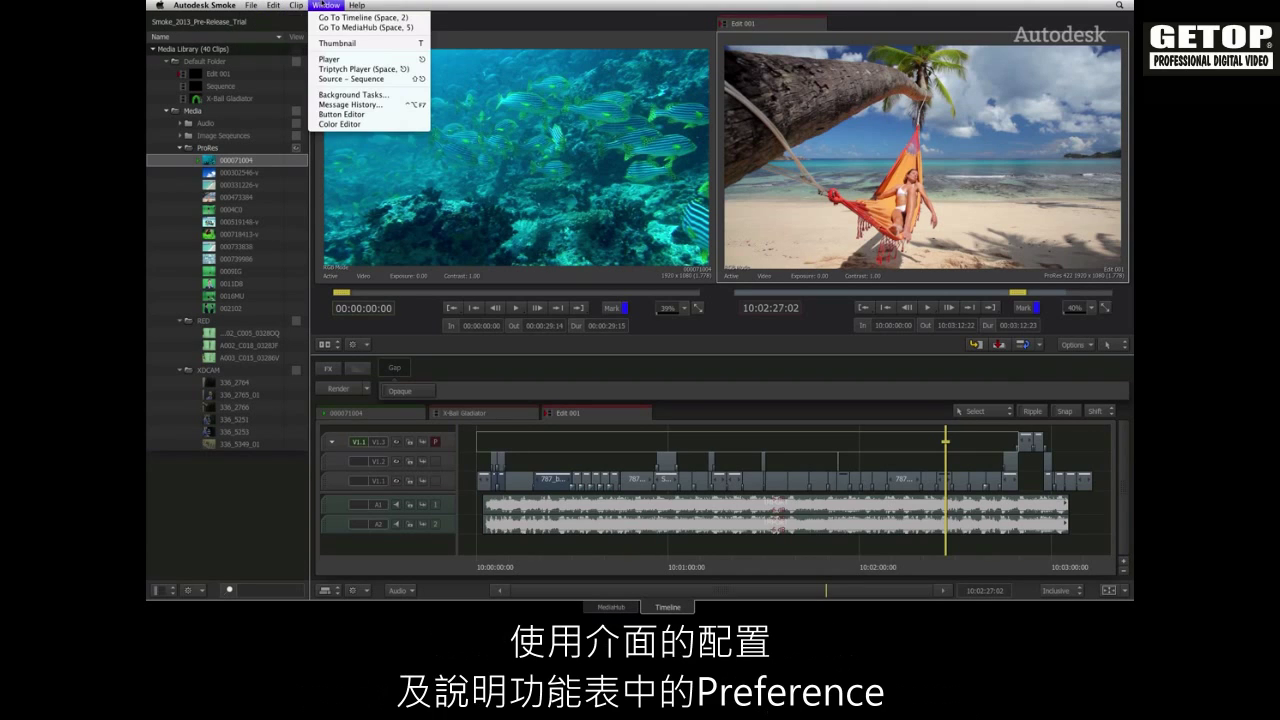
mouse_move(217, 5)
left_click(233, 52)
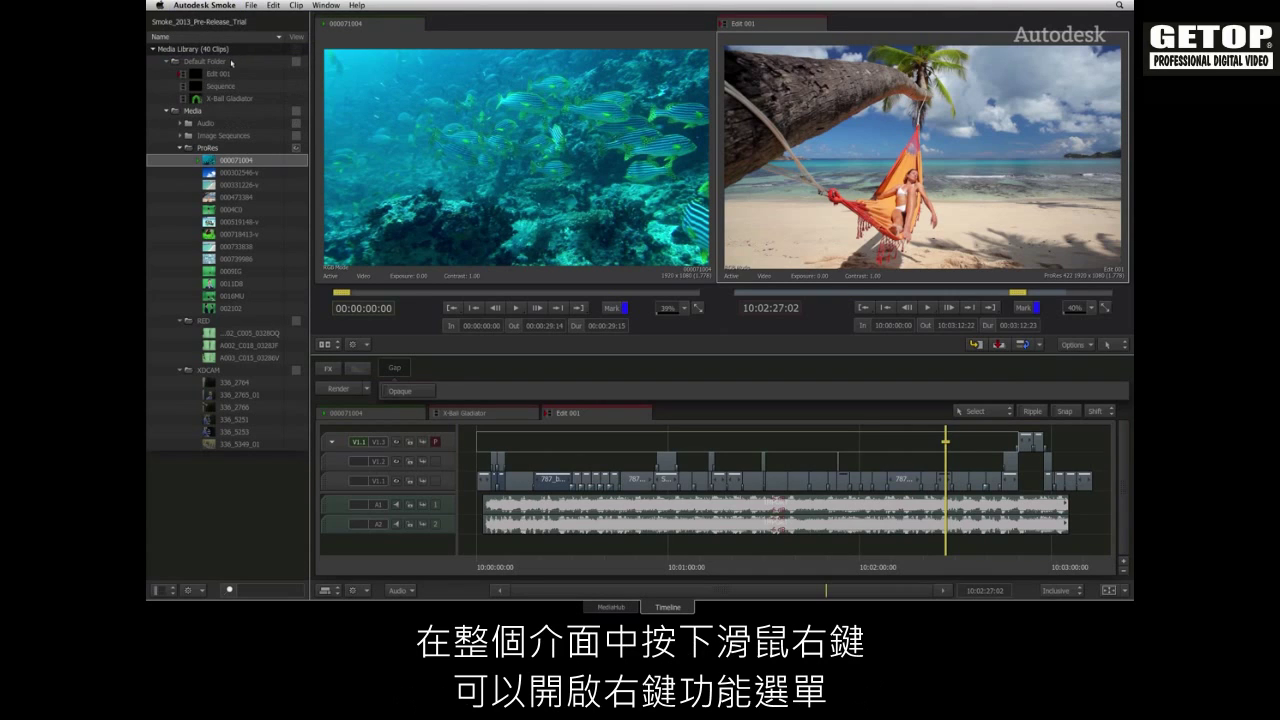
left_click(212, 147)
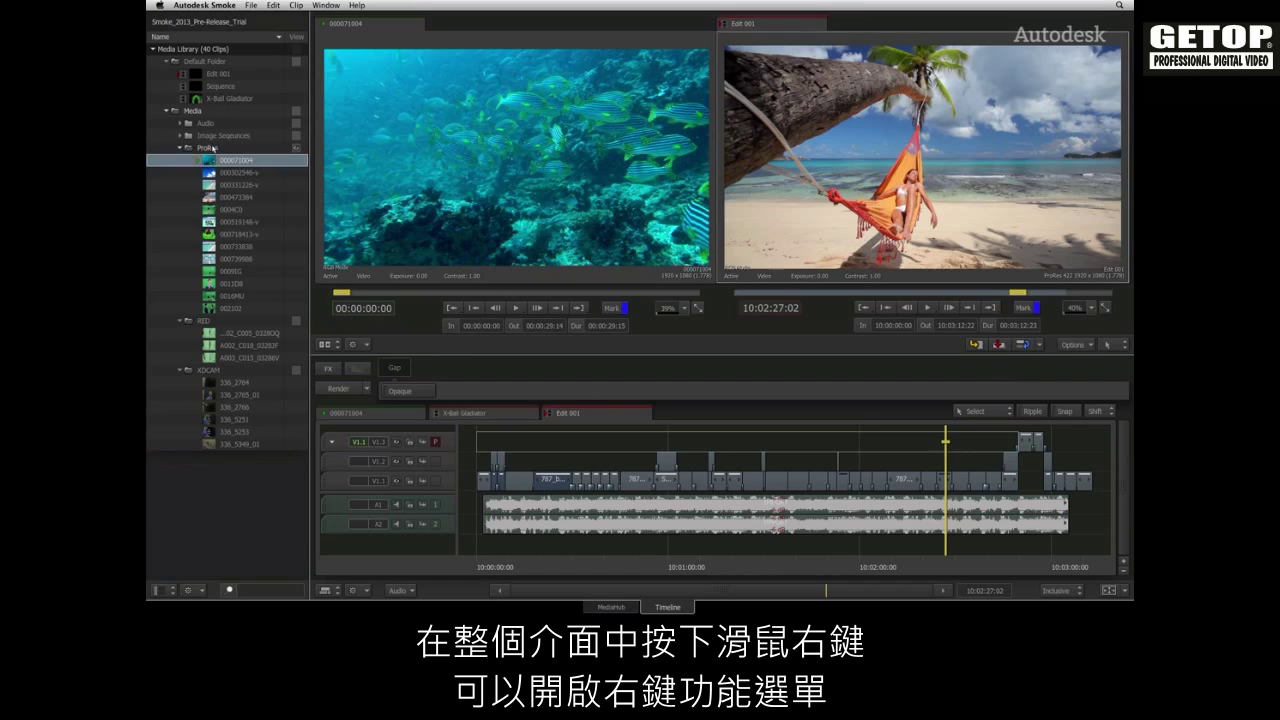
right_click(212, 147)
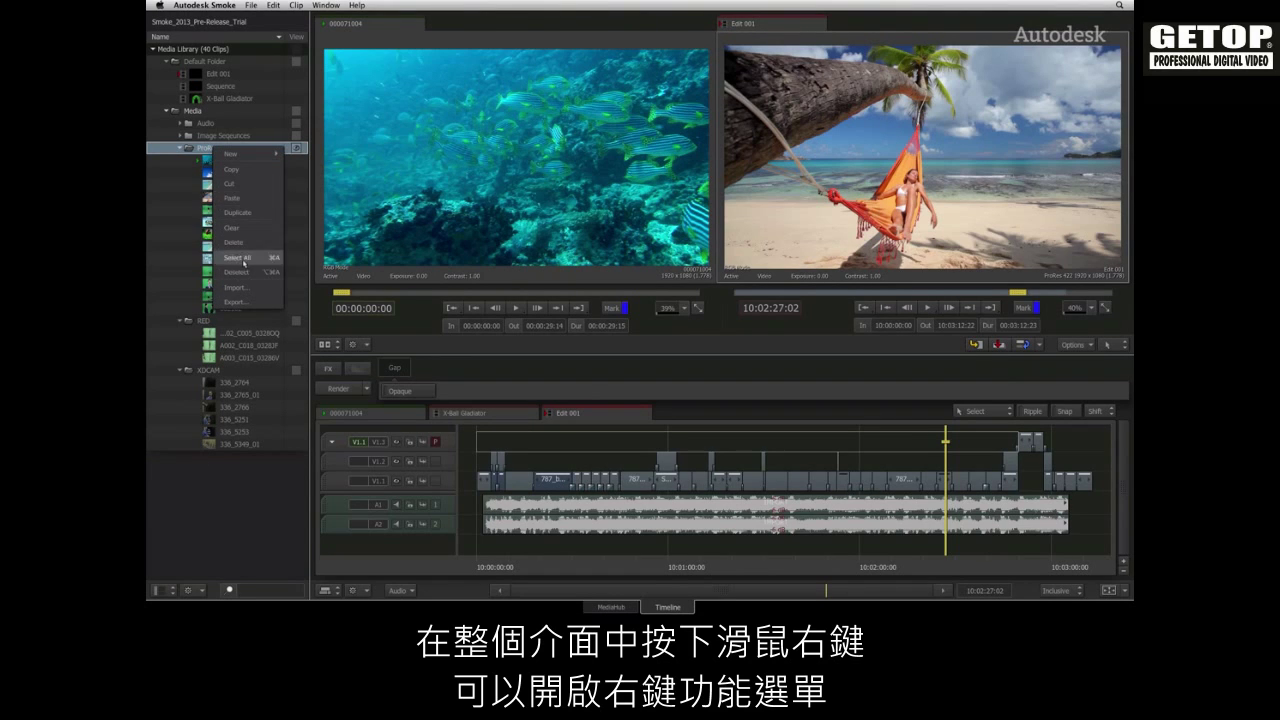
left_click(242, 320)
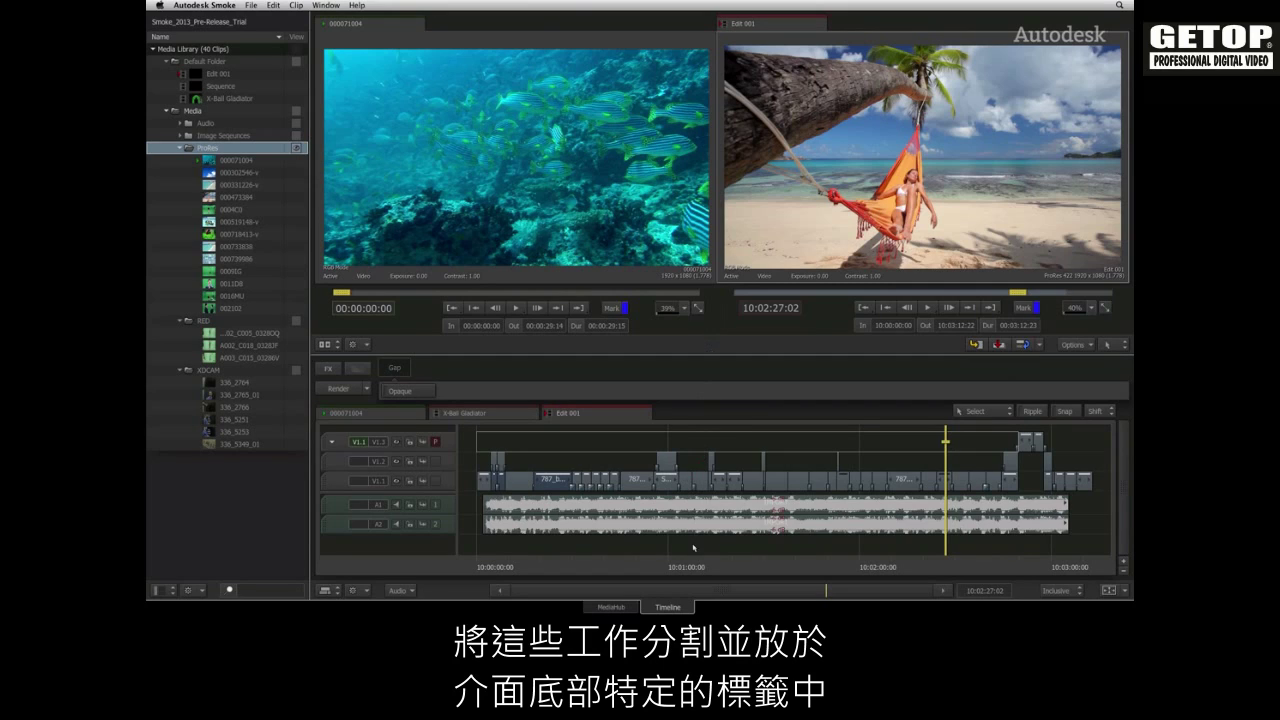
left_click(610, 607)
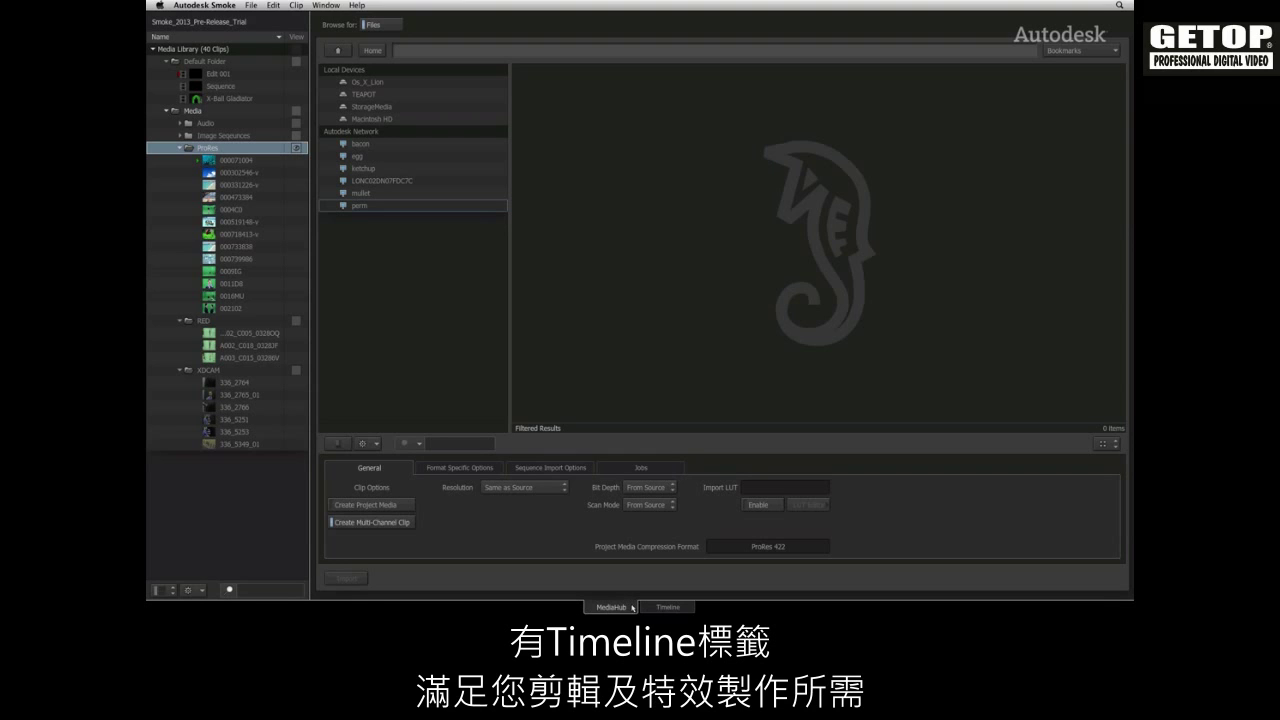
left_click(645, 607)
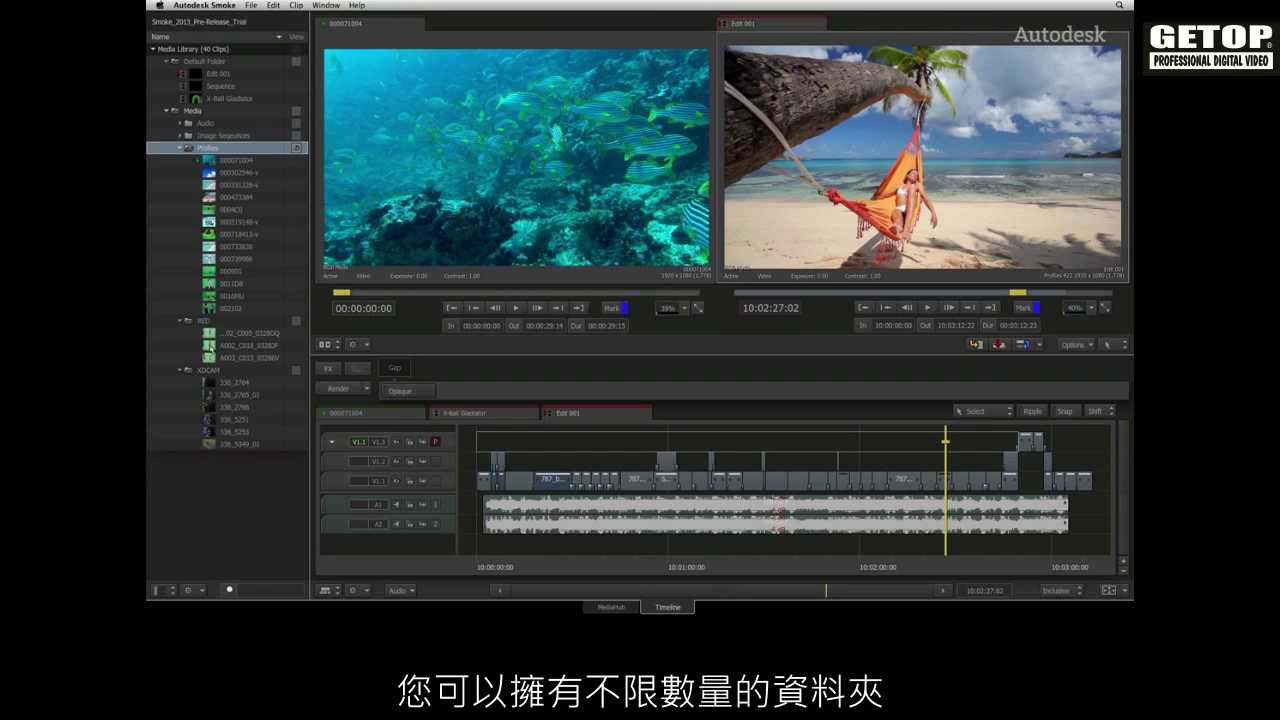
left_click(166, 112)
left_click(166, 112)
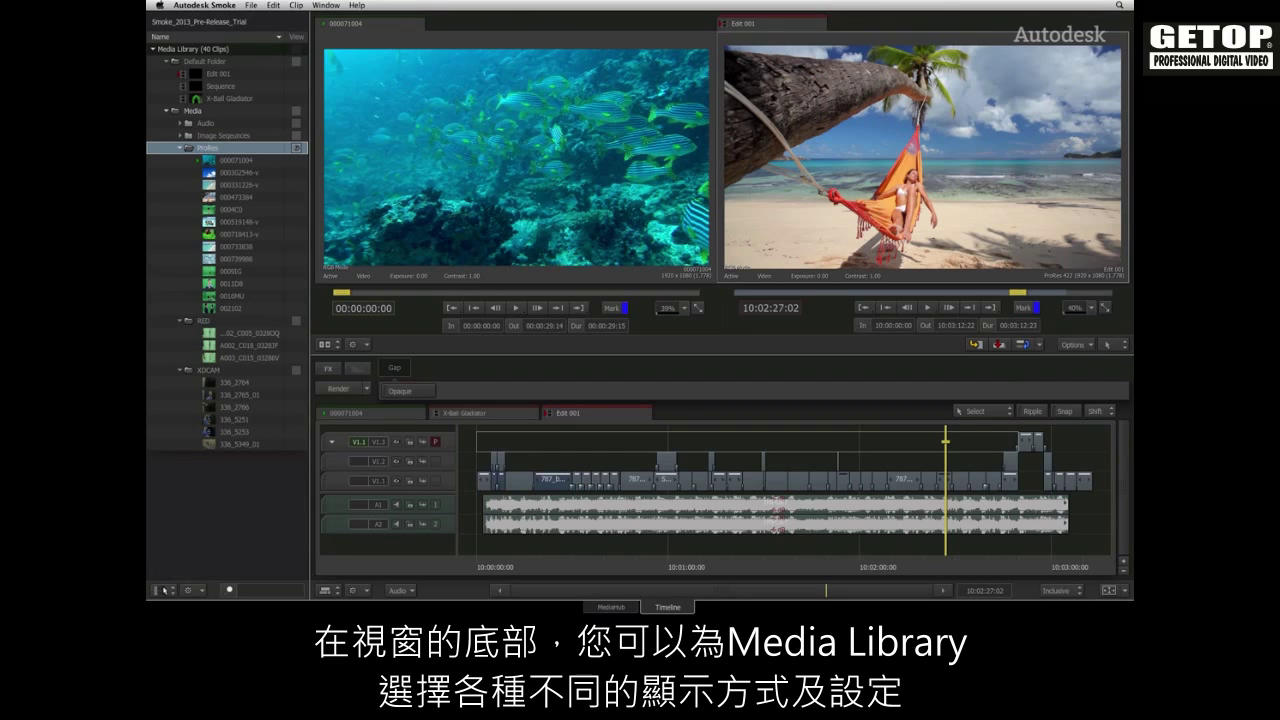
left_click(167, 590)
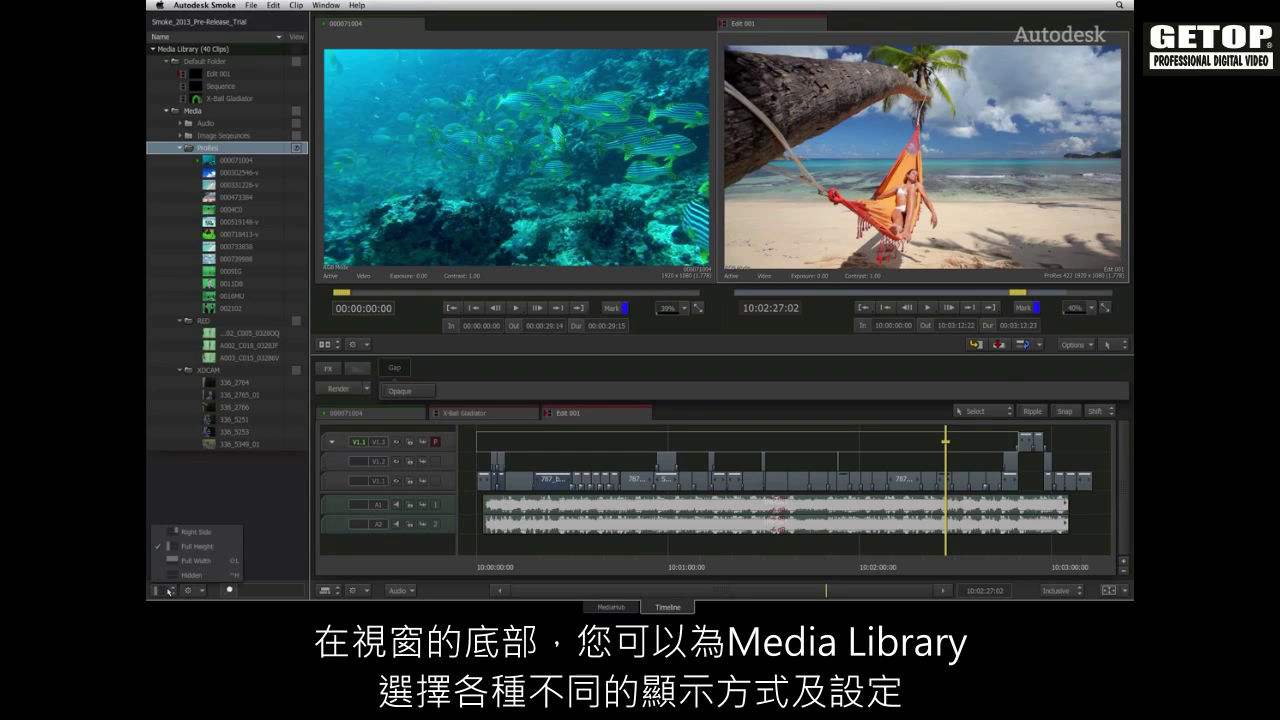
left_click(180, 507)
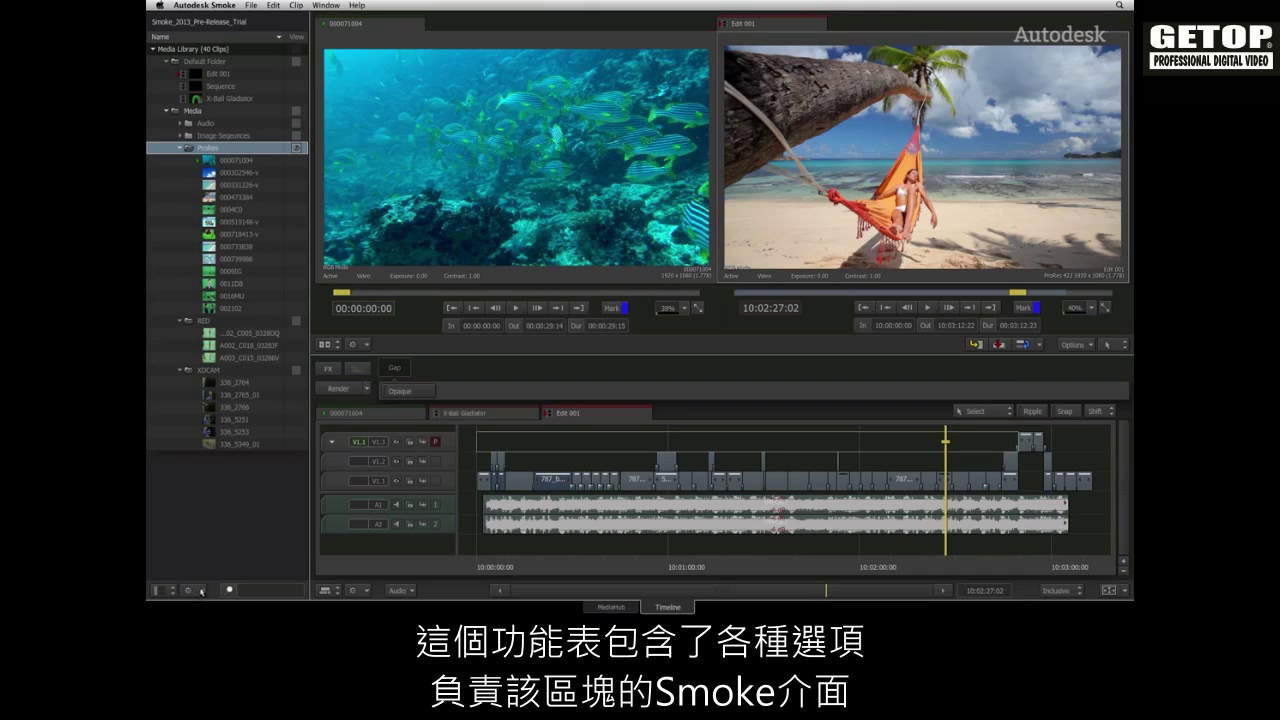
left_click(203, 590)
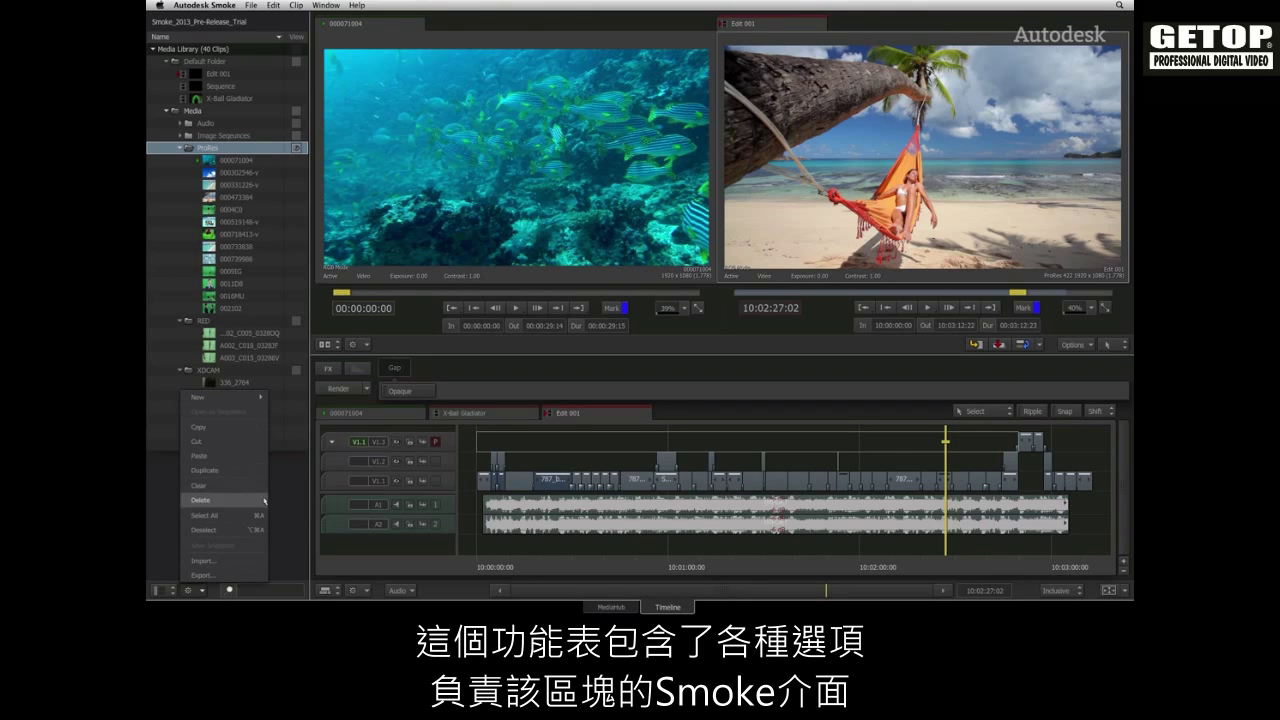
left_click(289, 498)
left_click(367, 344)
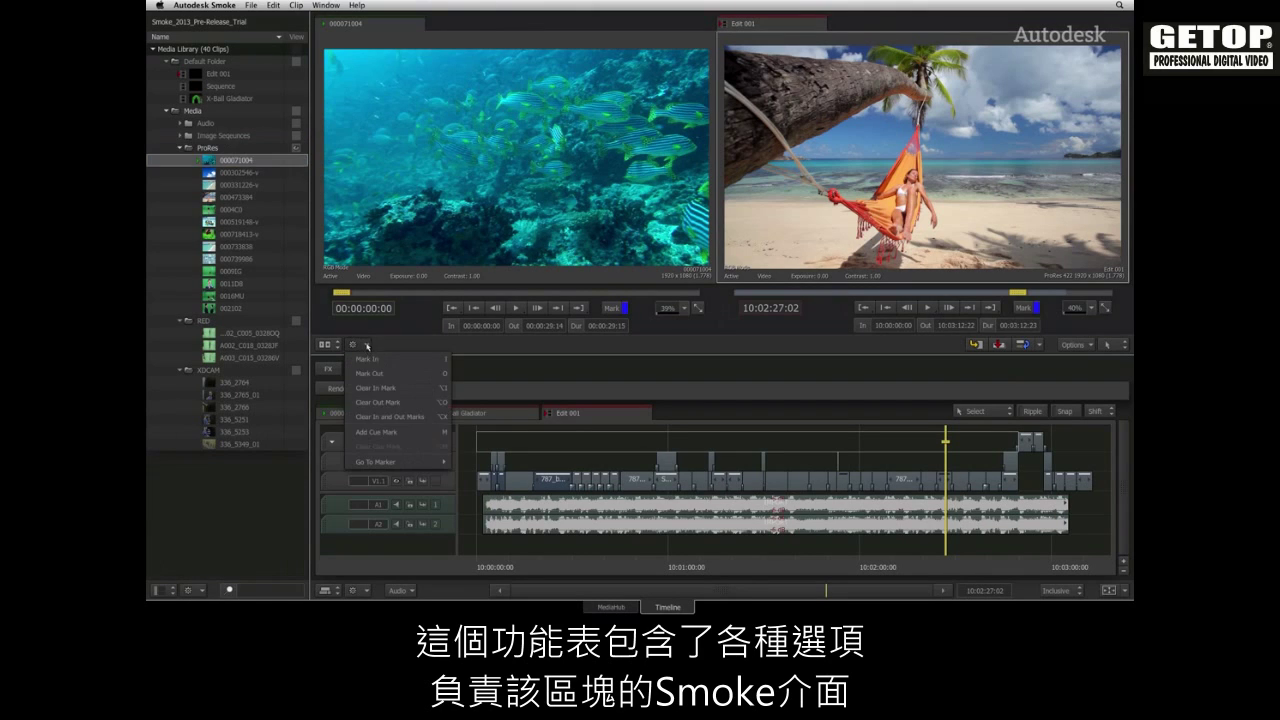
left_click(398, 463)
left_click(368, 592)
left_click(433, 350)
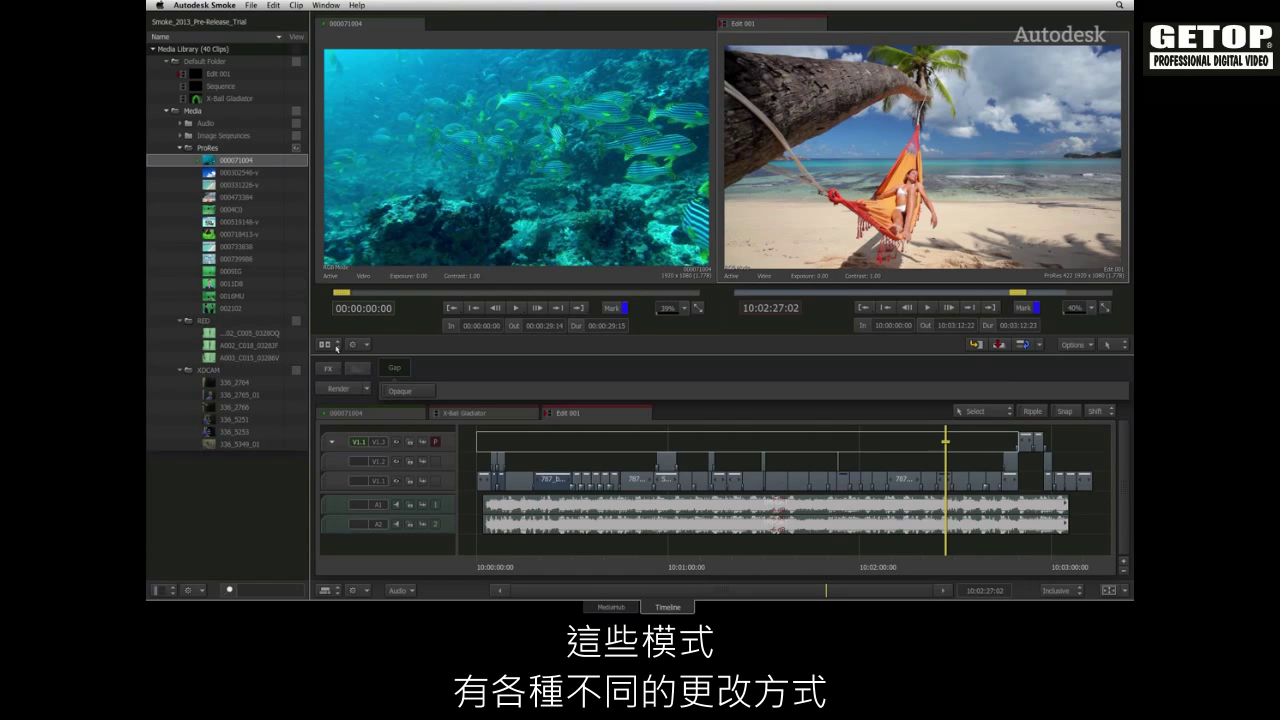
Step: Switch from the single Player viewer to the Source - Sequence layout and widen the source viewer slightly
left_click(337, 345)
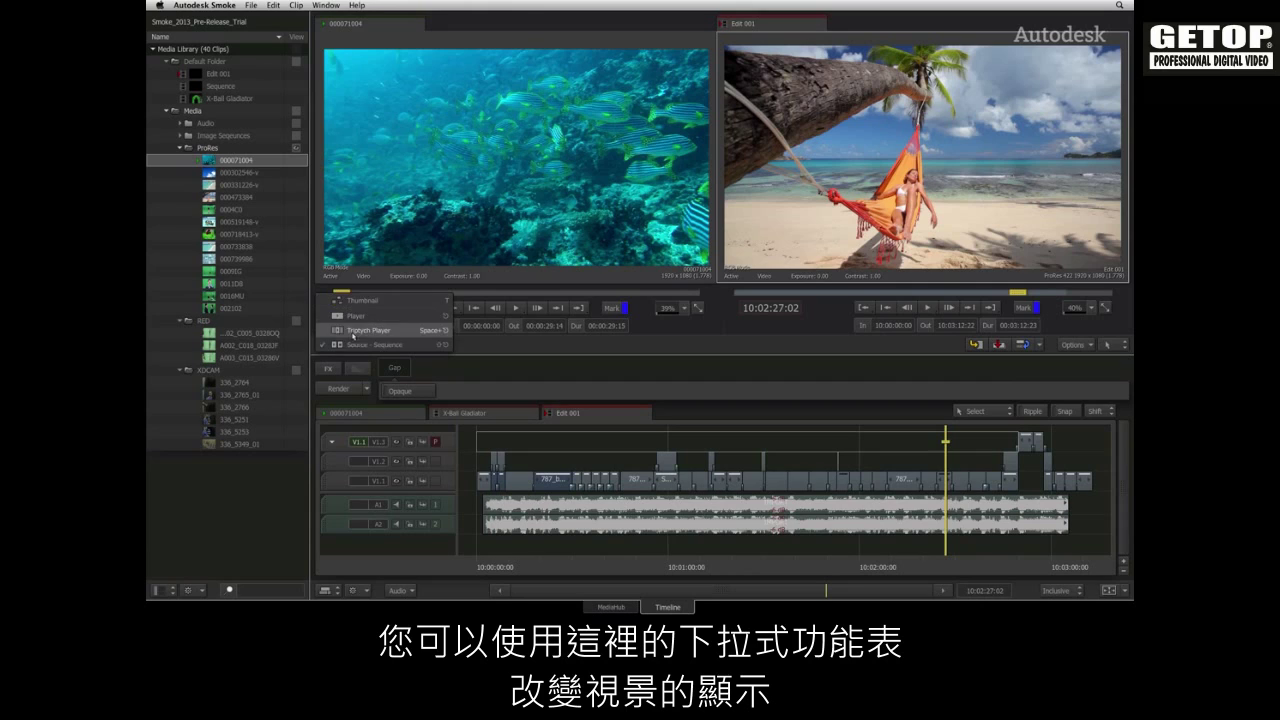
left_click(360, 316)
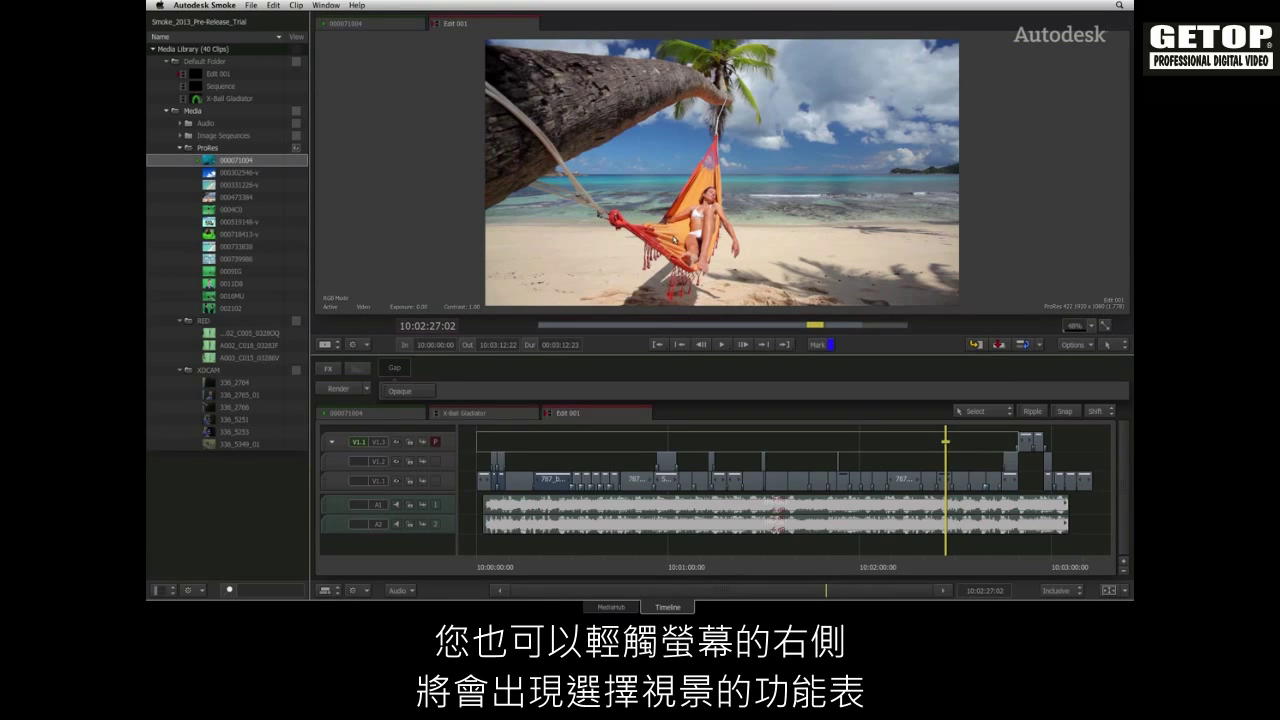
mouse_move(1133, 204)
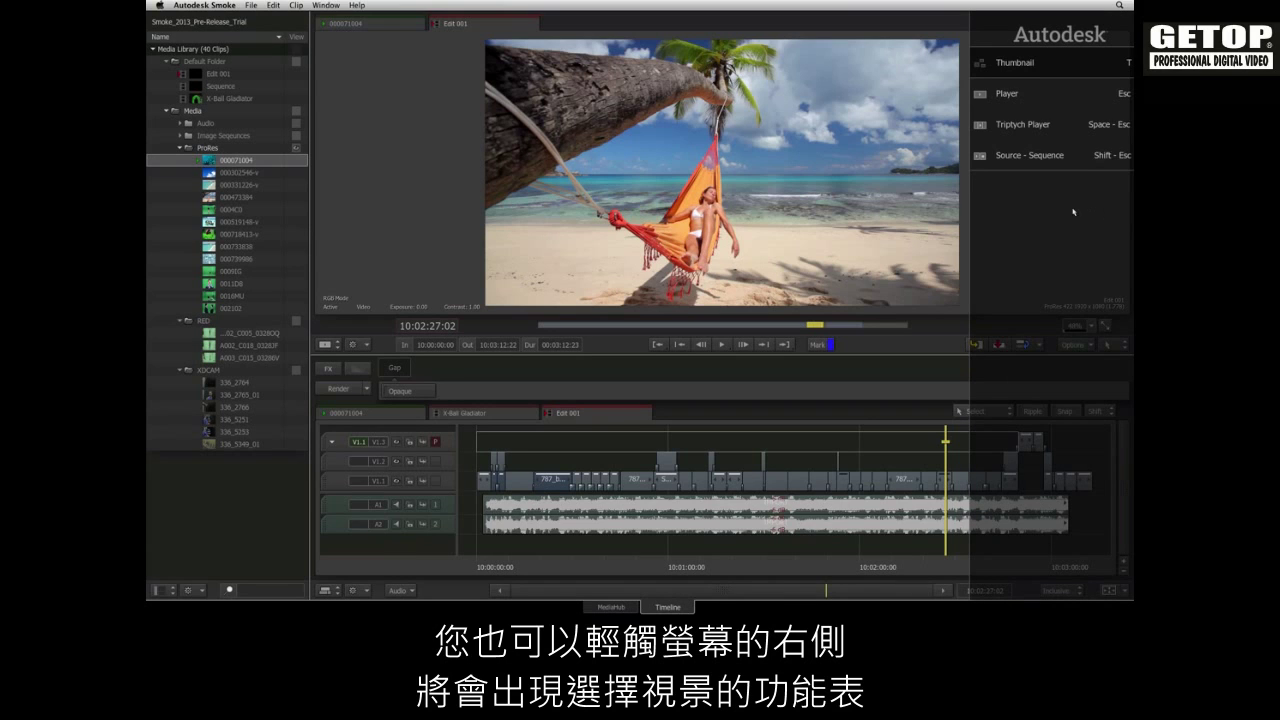
left_click(1034, 157)
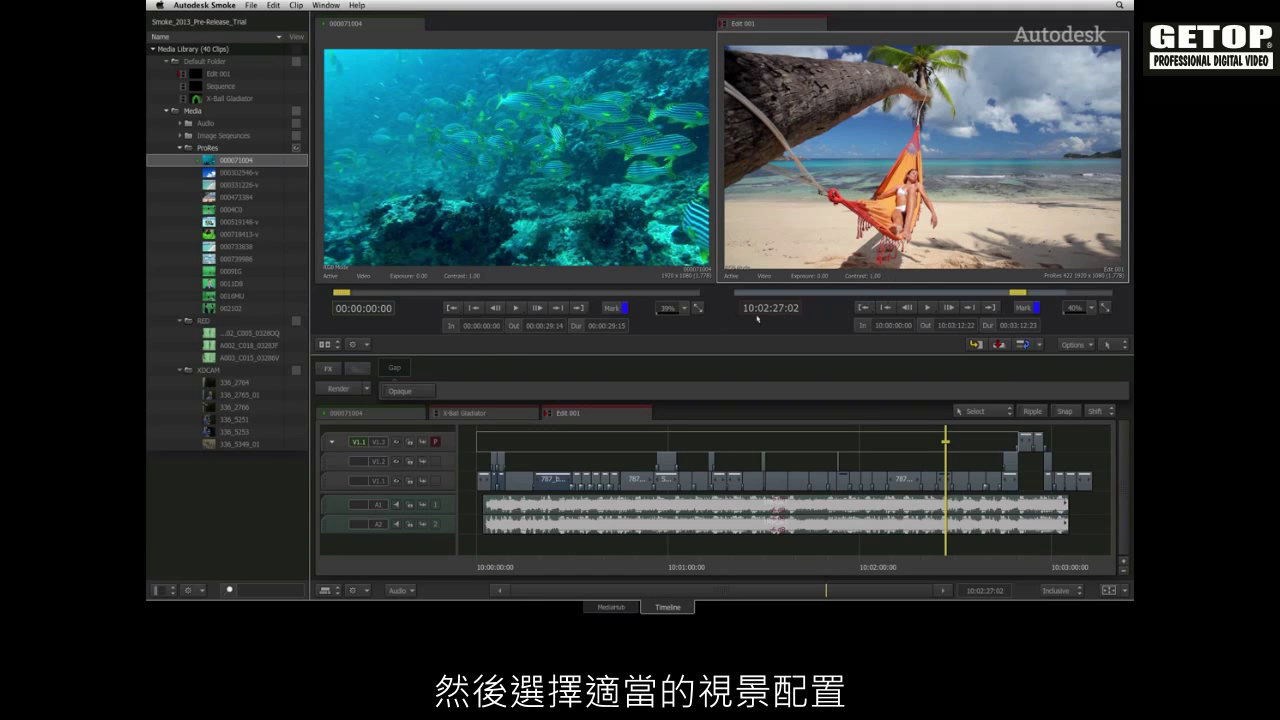
mouse_move(716, 192)
left_mouse_down()
mouse_move(683, 190)
mouse_move(733, 188)
mouse_move(720, 188)
left_mouse_up()
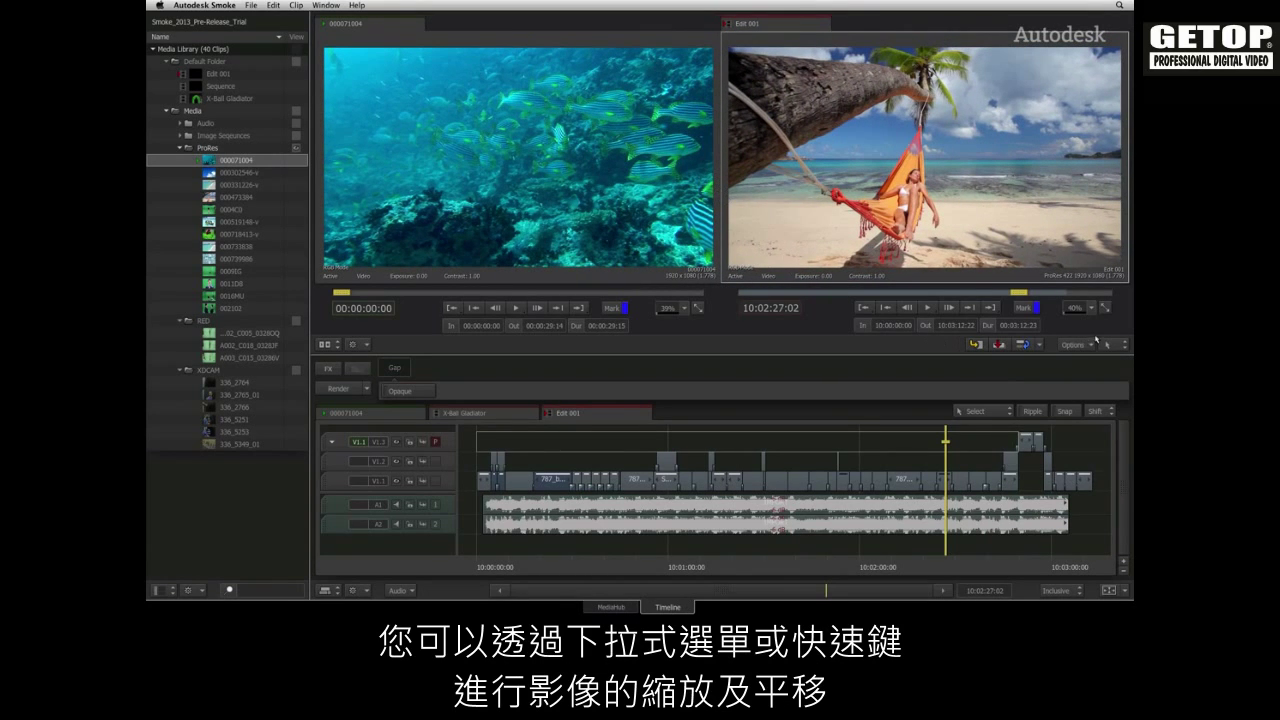
left_click(1117, 346)
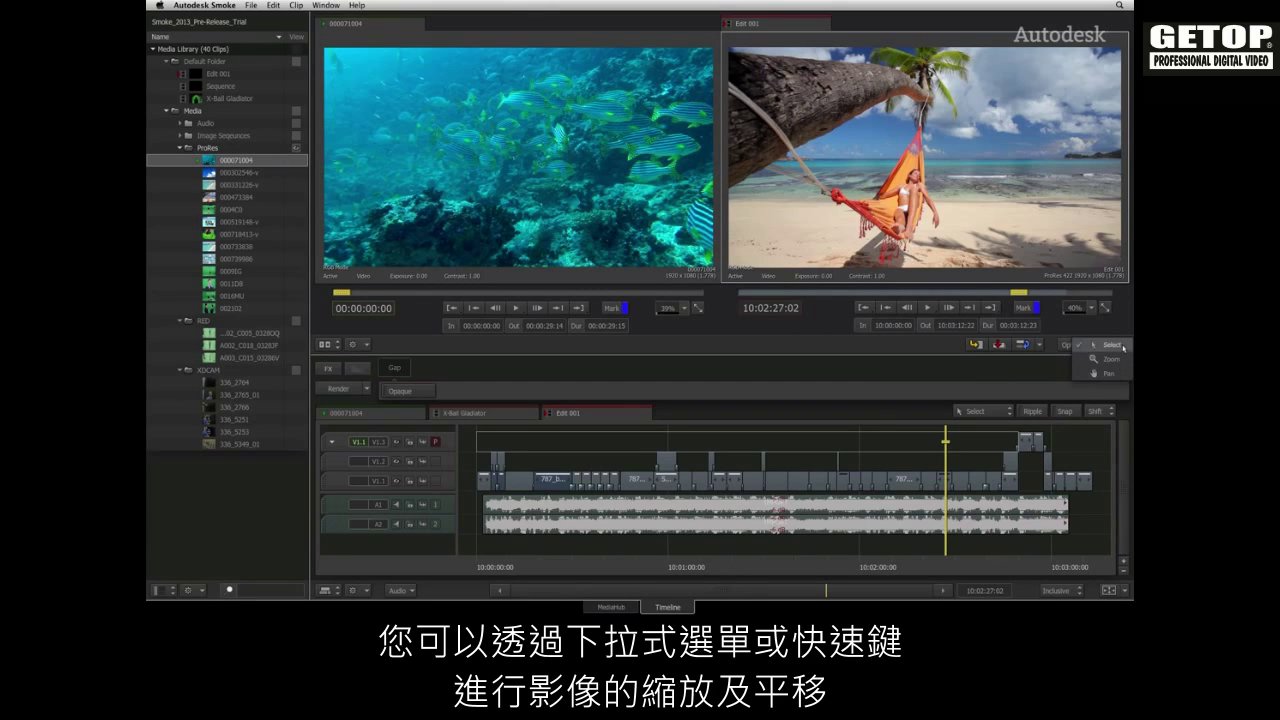
left_click(1120, 327)
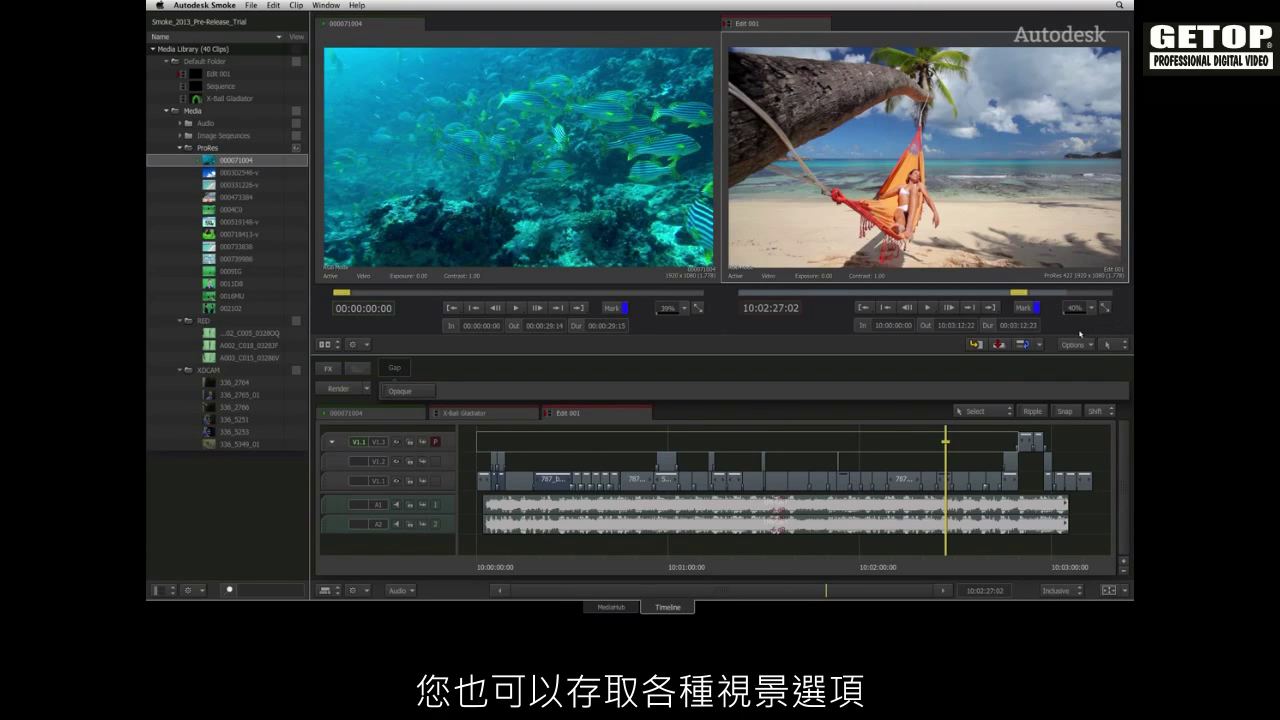
left_click(1073, 344)
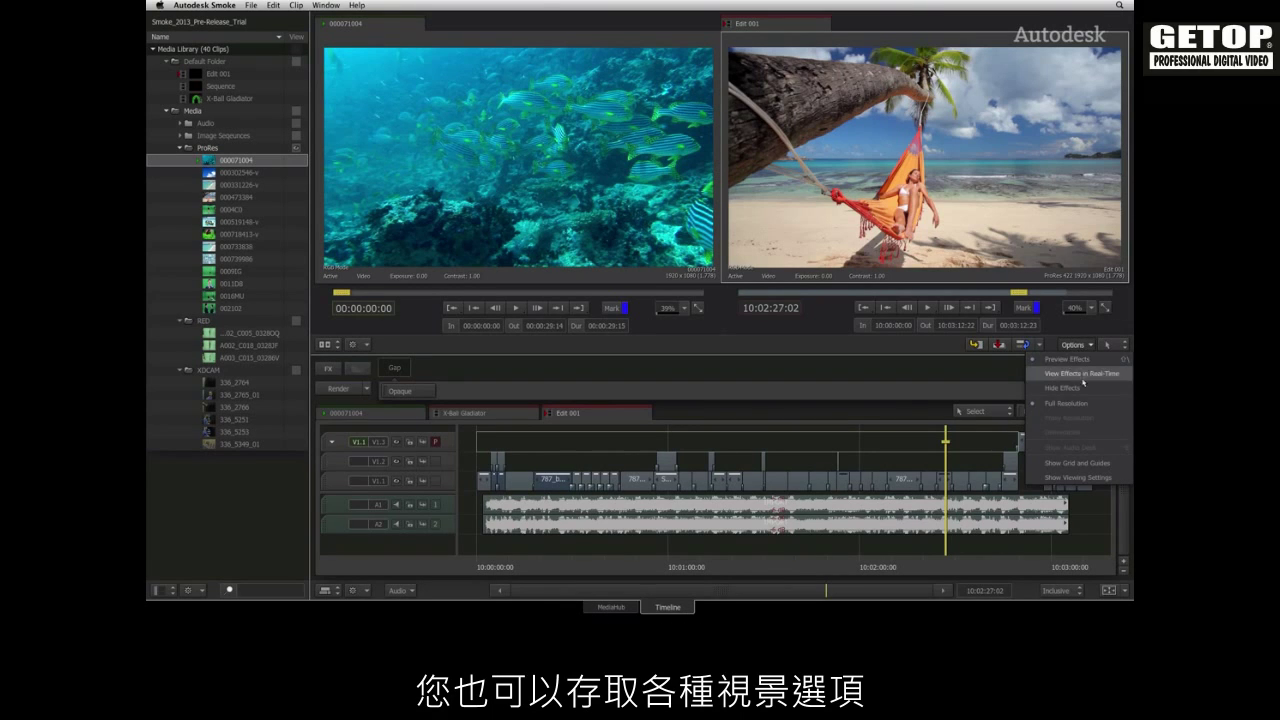
left_click(1078, 463)
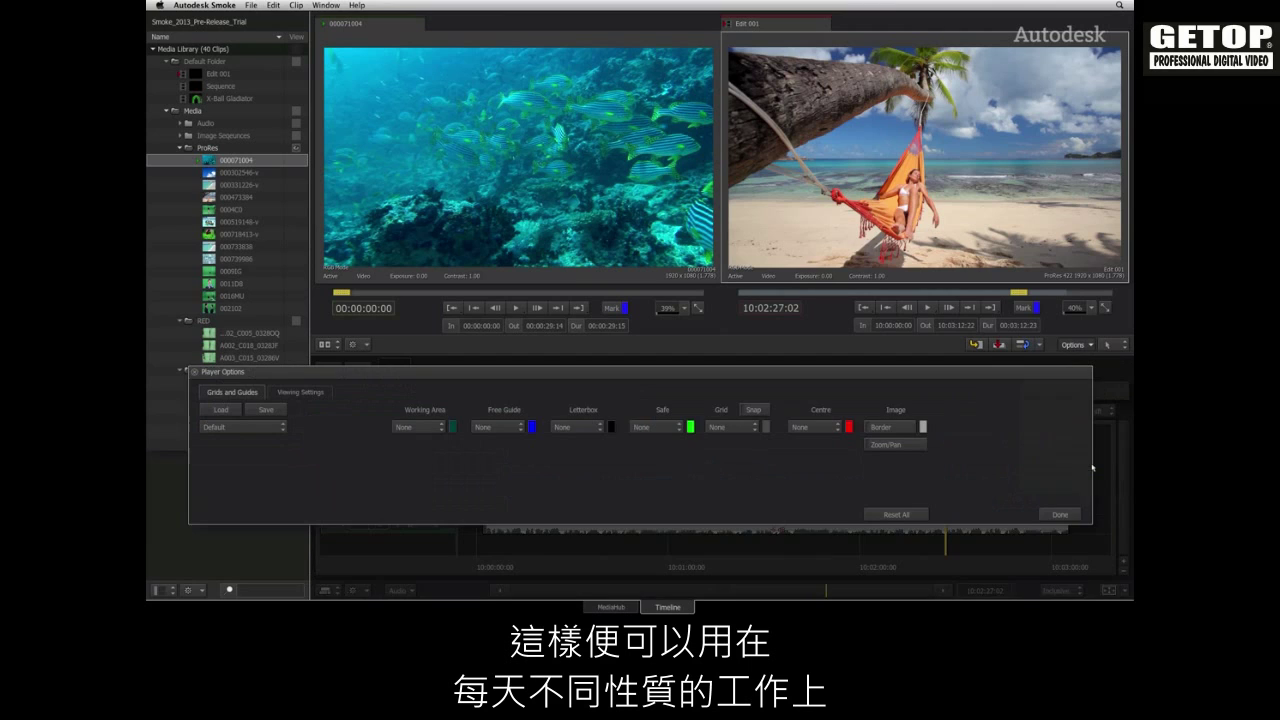
left_click(676, 426)
left_click(678, 382)
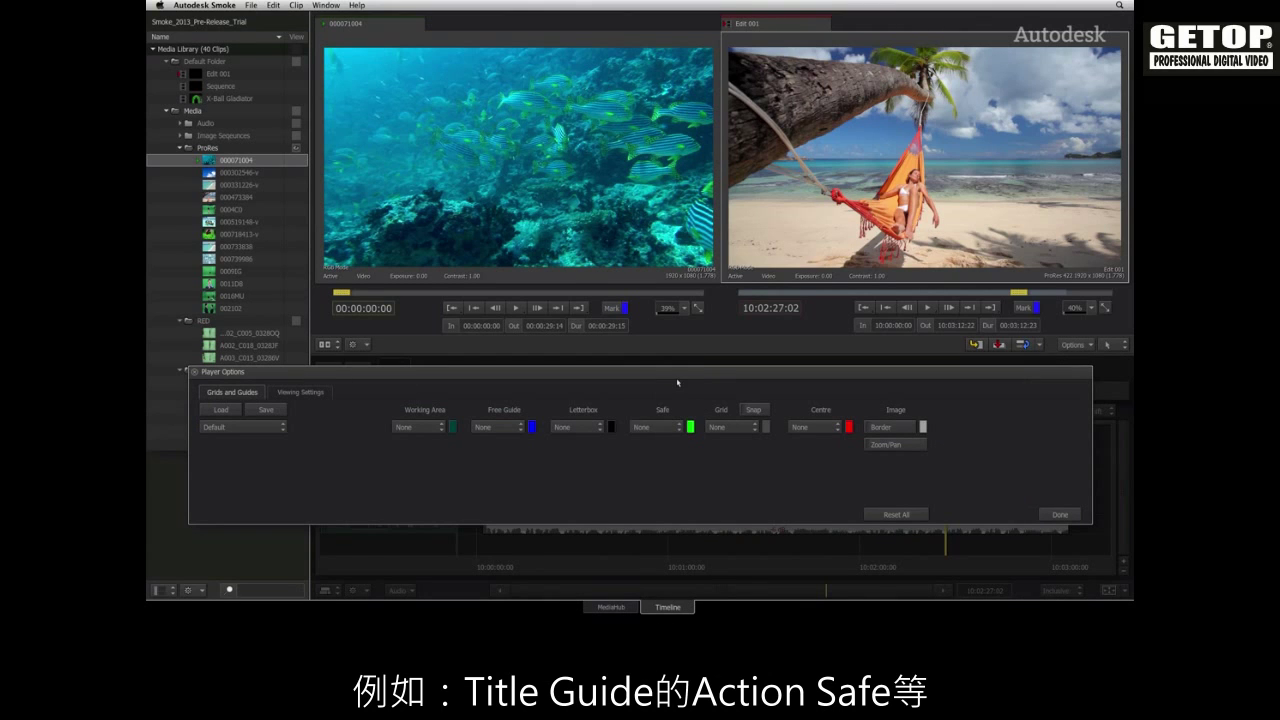
left_click(911, 515)
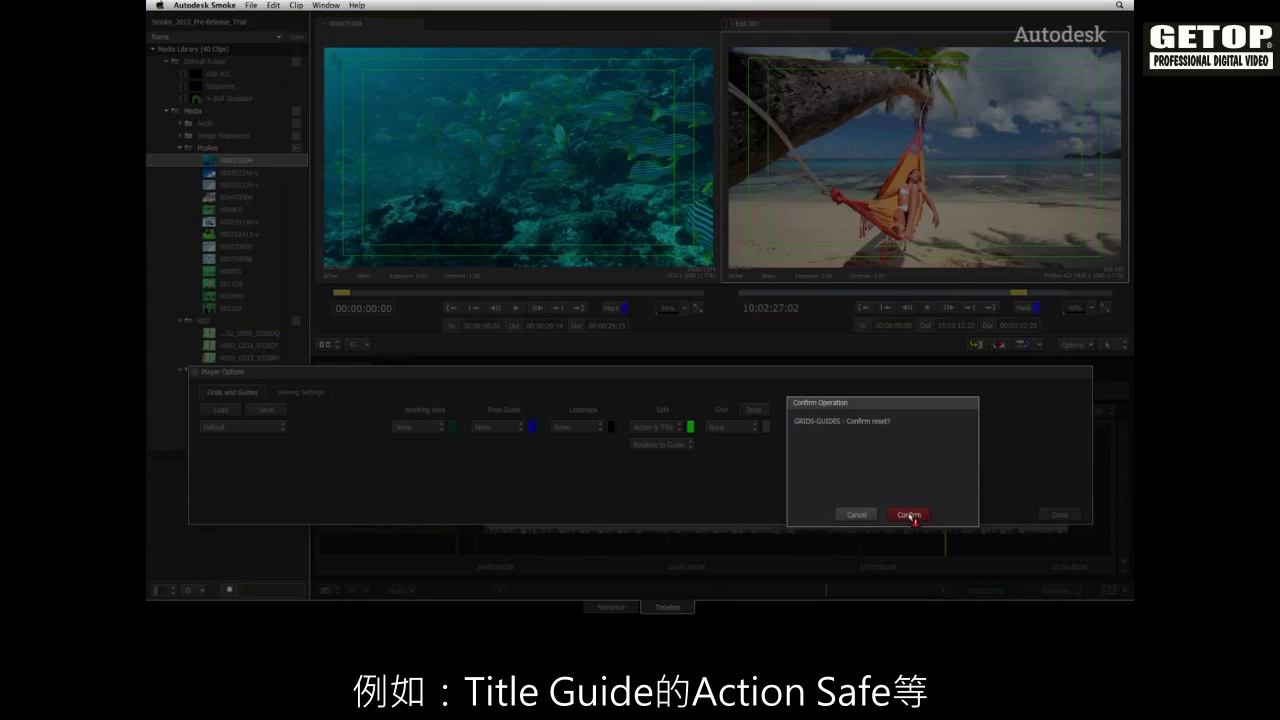
left_click(917, 514)
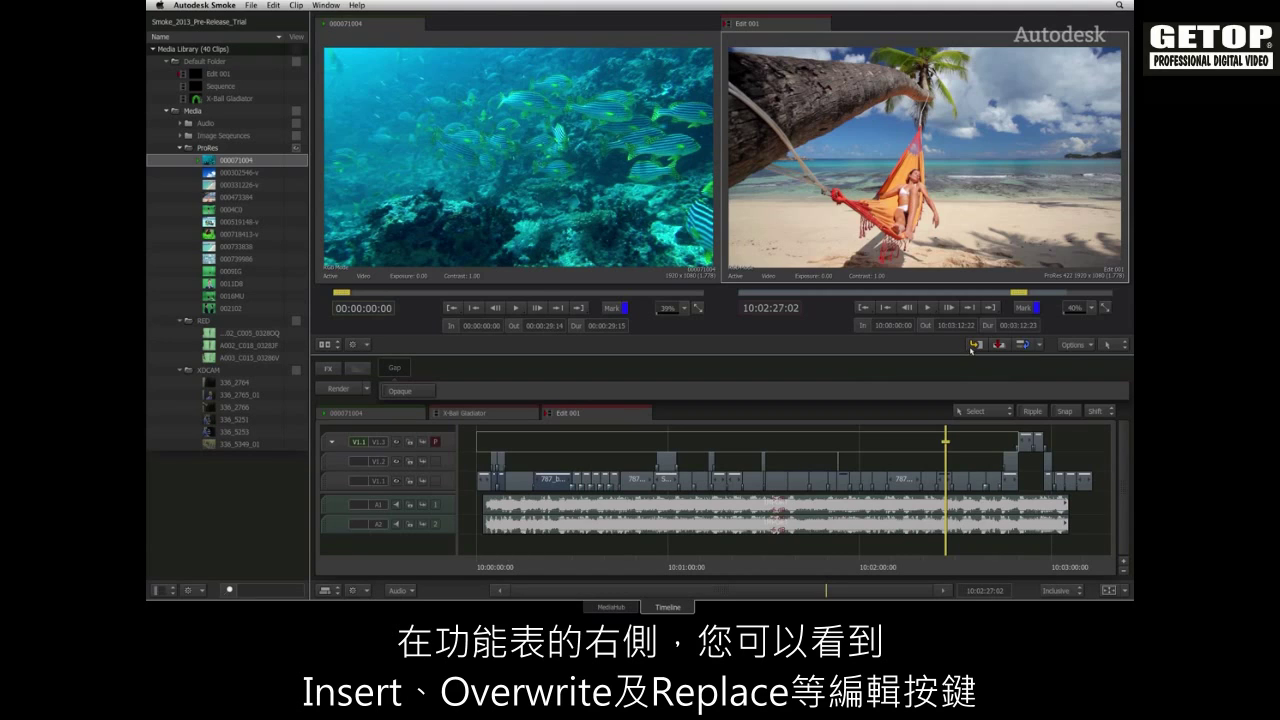
left_click(1039, 345)
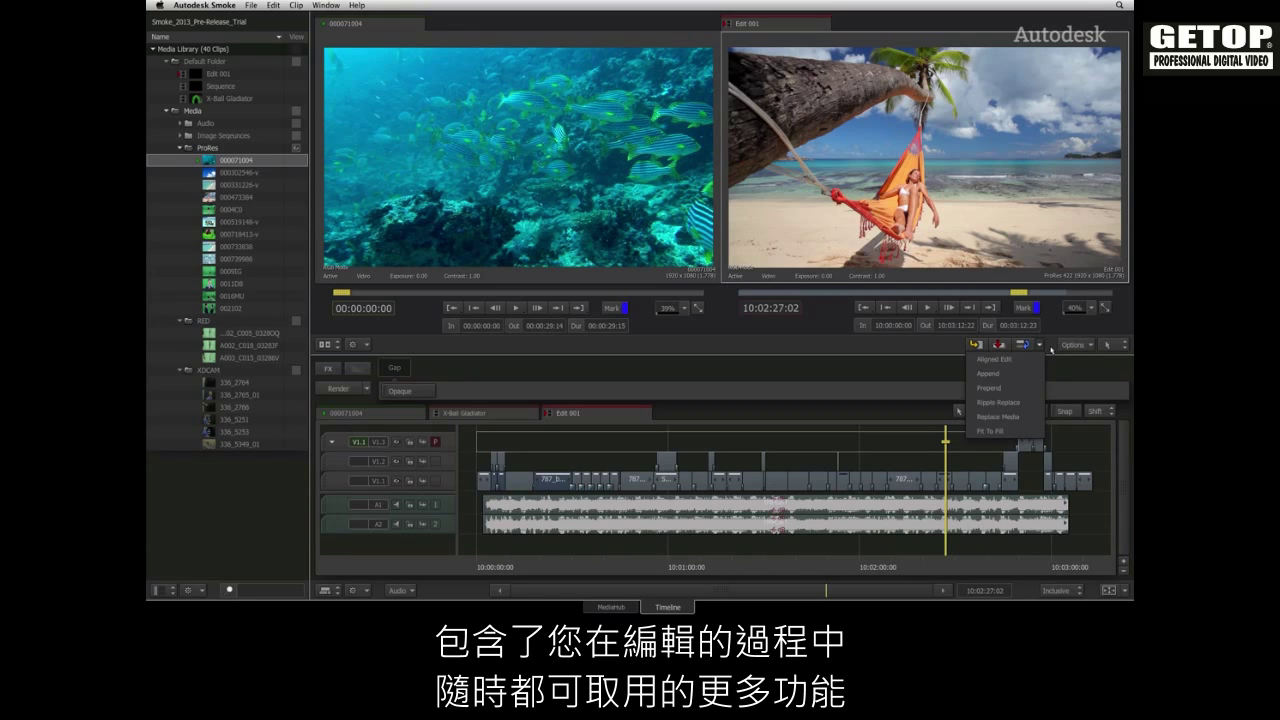
left_click(1051, 350)
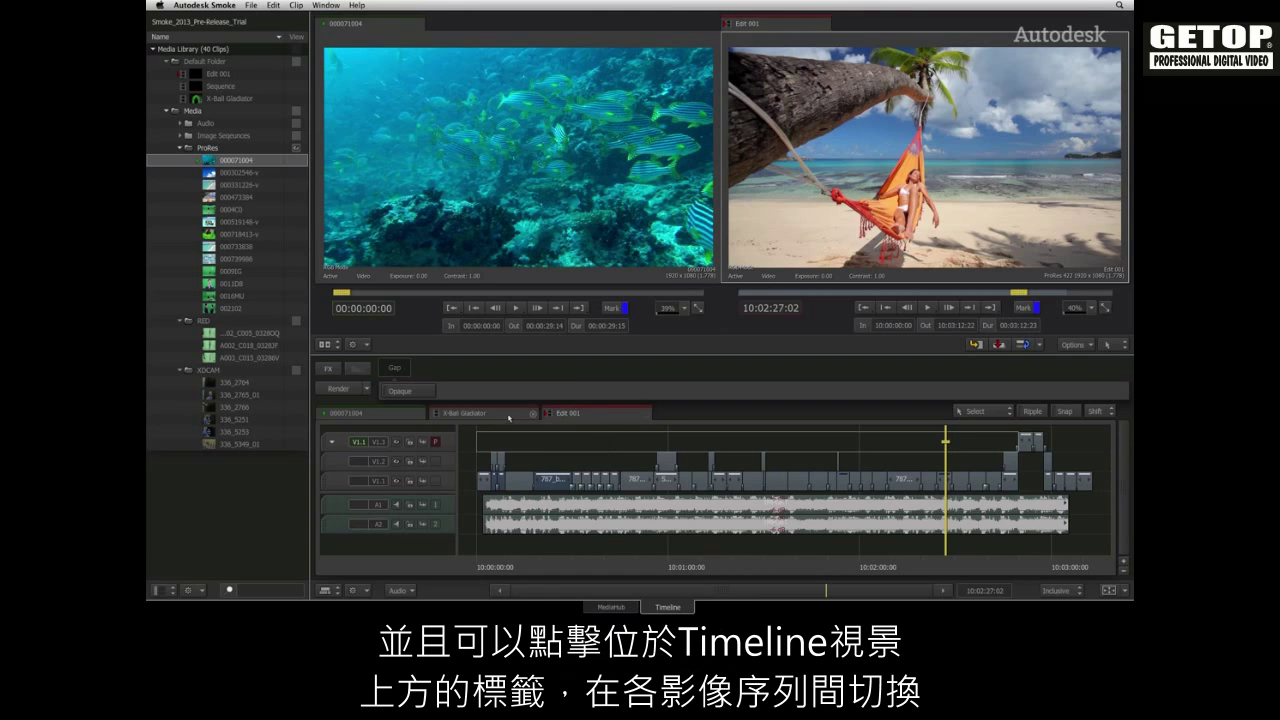
Step: Switch back and forth between the X-Ball Gladiator and Edit 001 sequence tabs
left_click(503, 418)
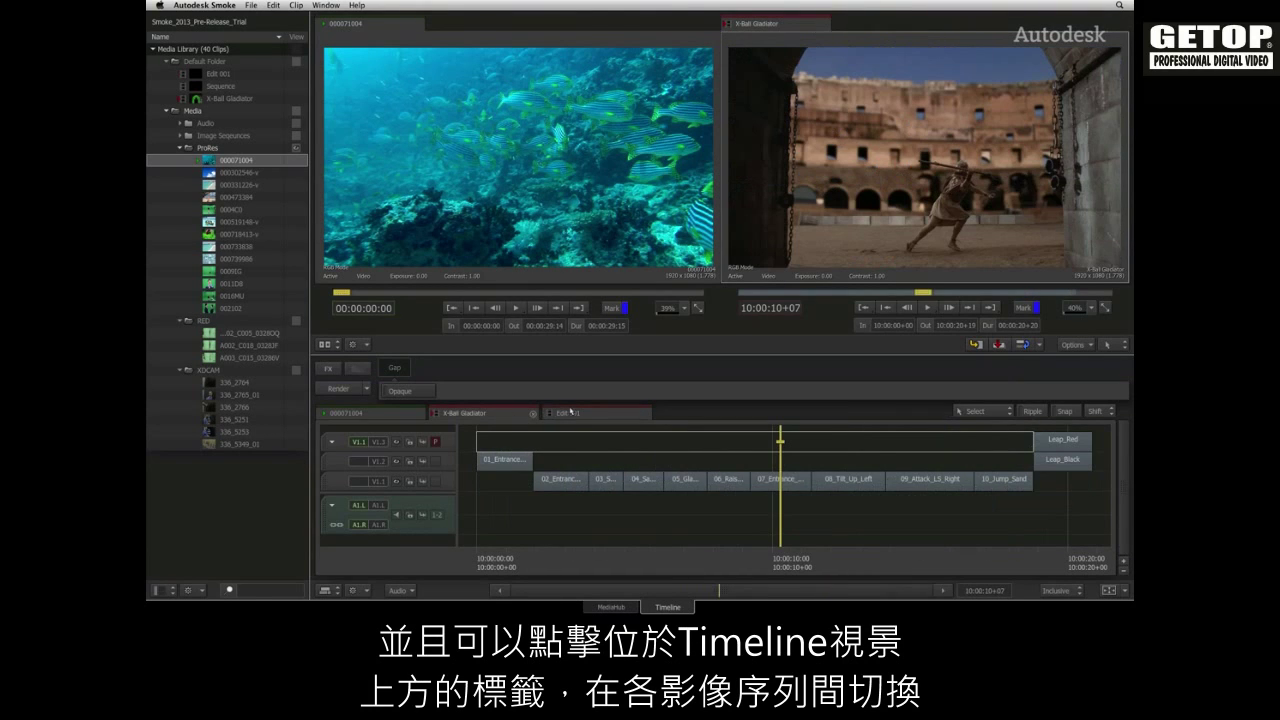
left_click(570, 411)
left_click(506, 419)
left_click(579, 410)
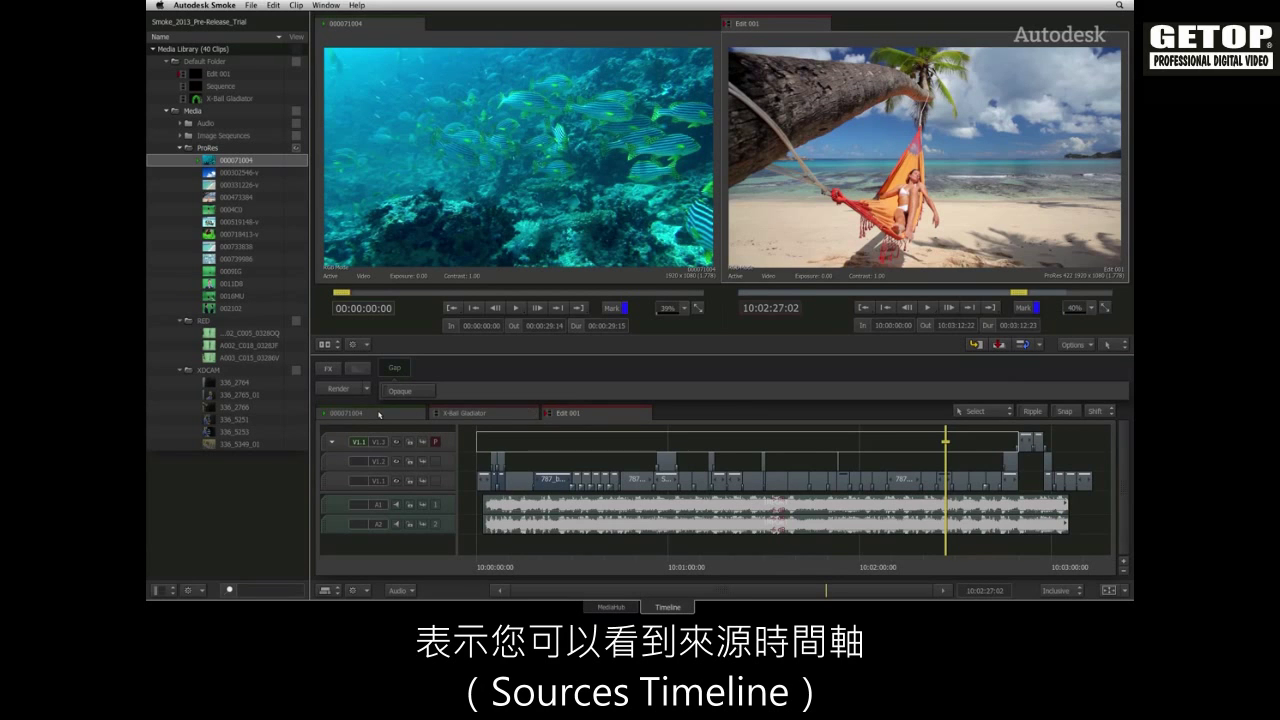
Step: Scrub source clip 000071004 to 00:00:01:09, then return to the Edit 001 sequence
left_click(379, 415)
left_click_drag(489, 574, 504, 542)
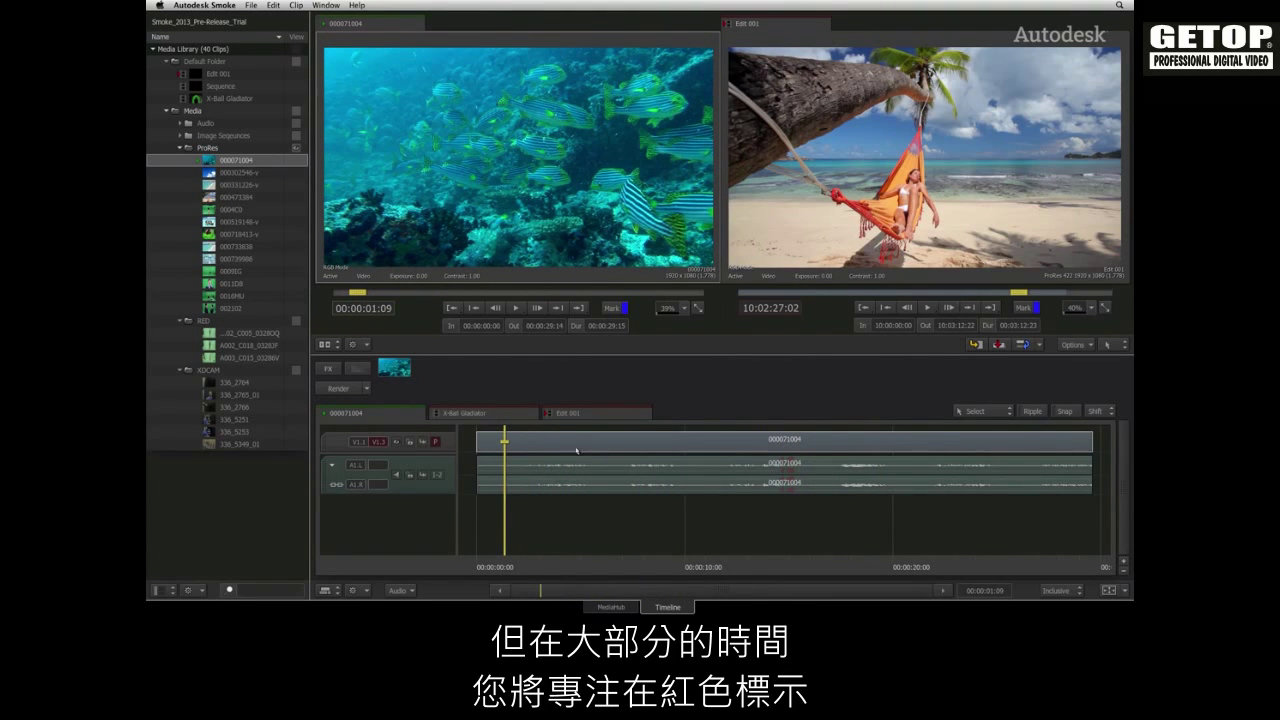
left_click(597, 415)
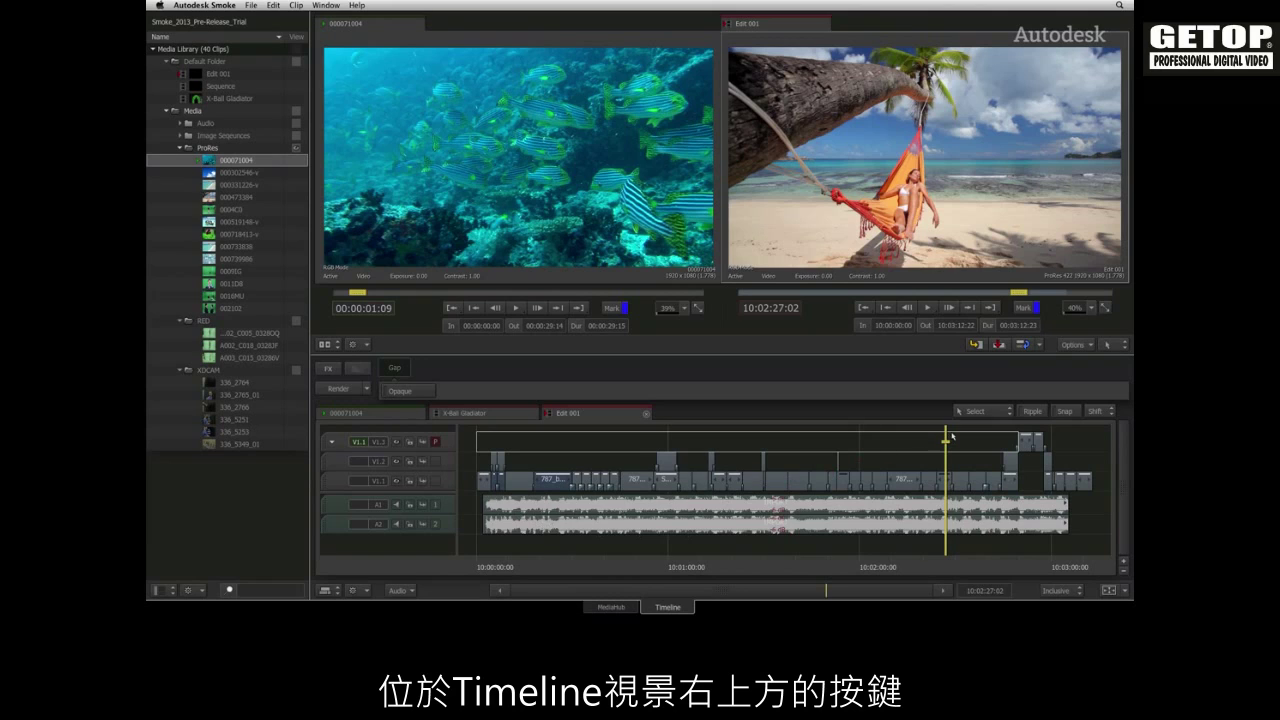
Step: Enable Snap from the Select tool dropdown and toggle track V1.1's visibility off and on
left_click(1010, 412)
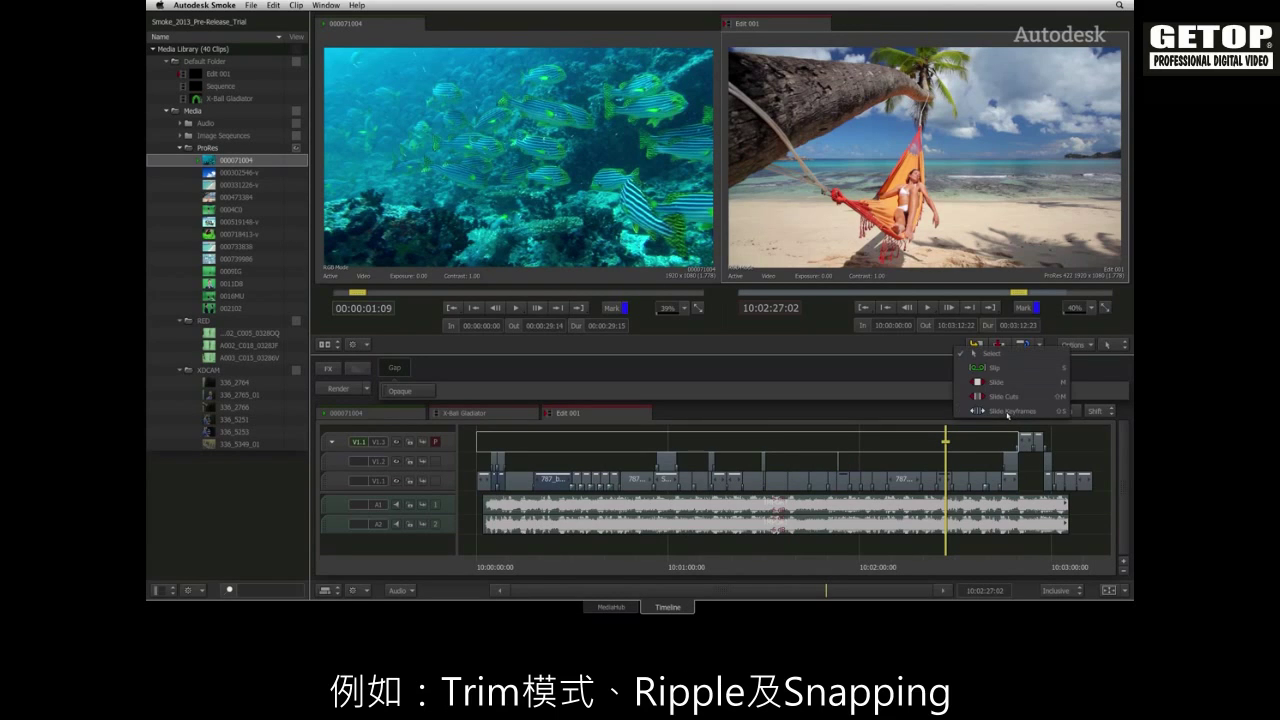
left_click(1065, 411)
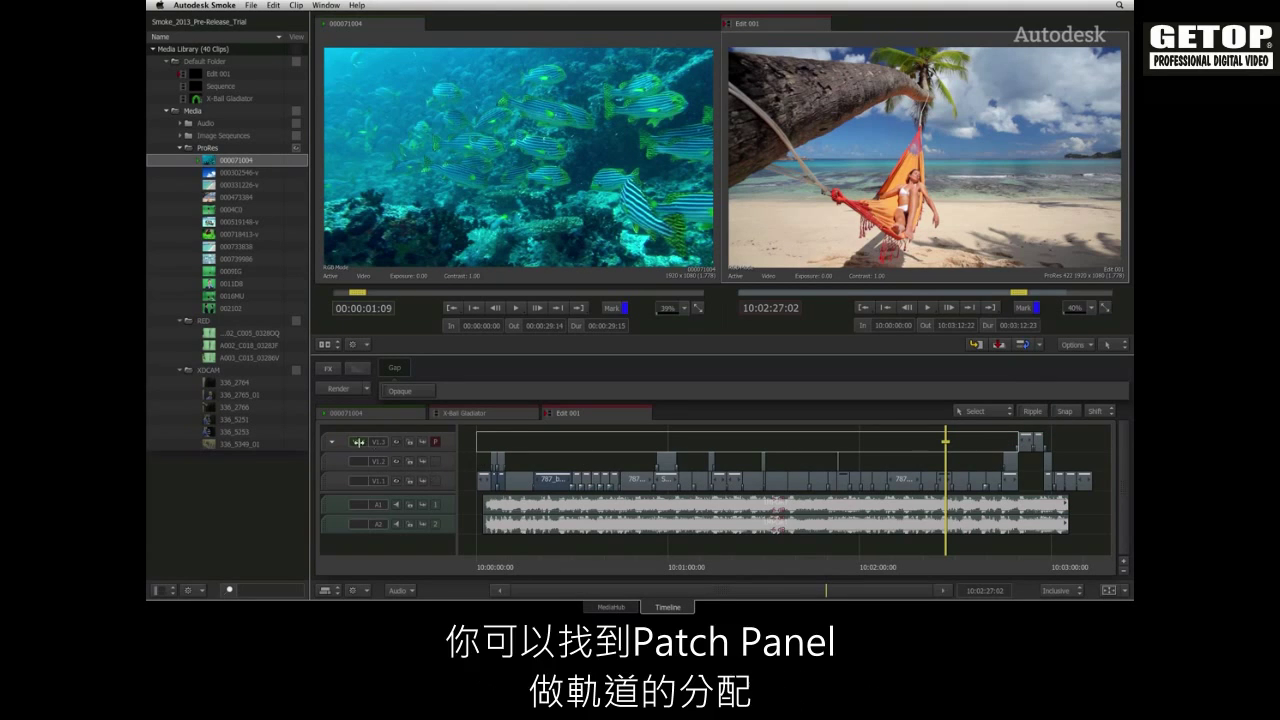
left_click(396, 482)
left_click(396, 482)
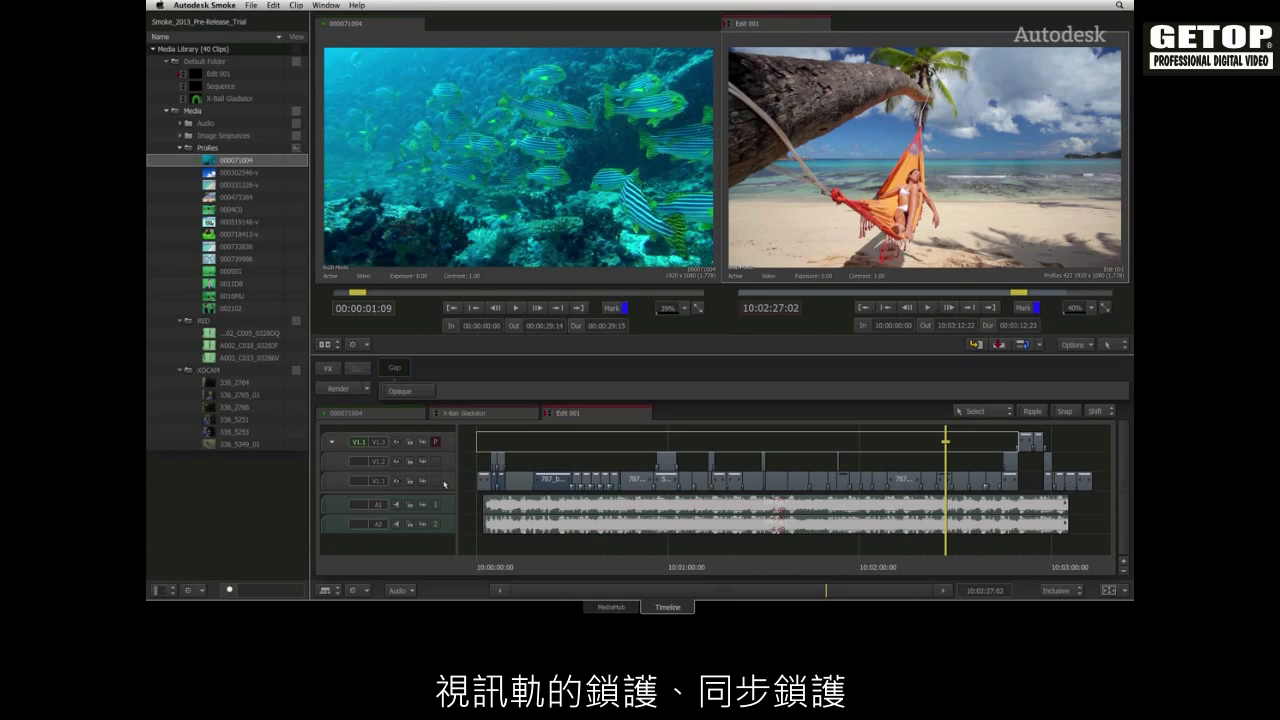
left_click(410, 591)
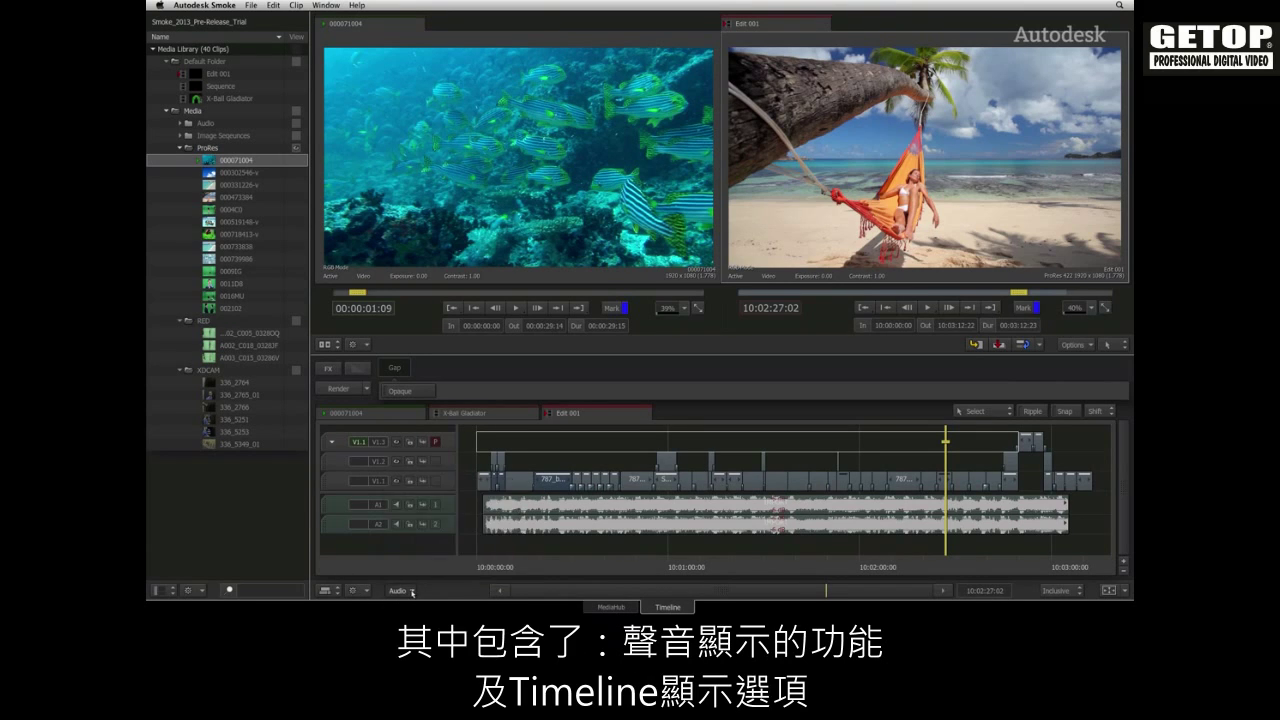
left_click(1125, 591)
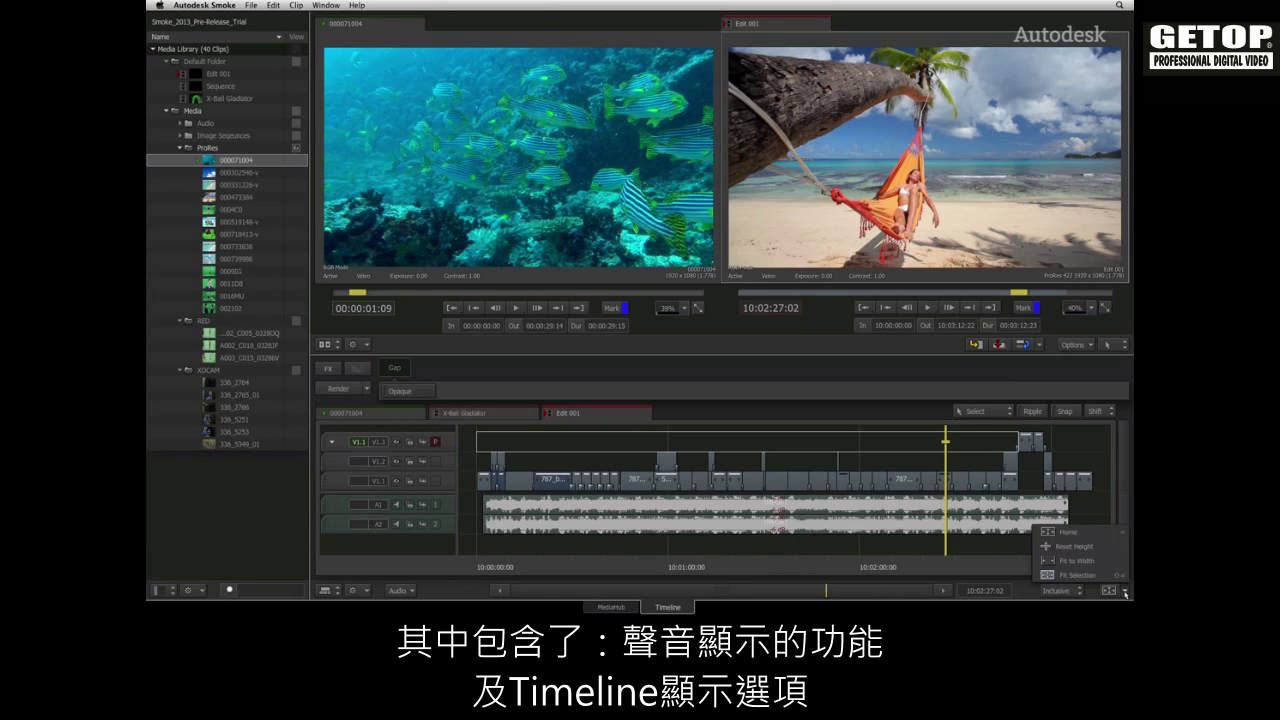
left_click(1093, 535)
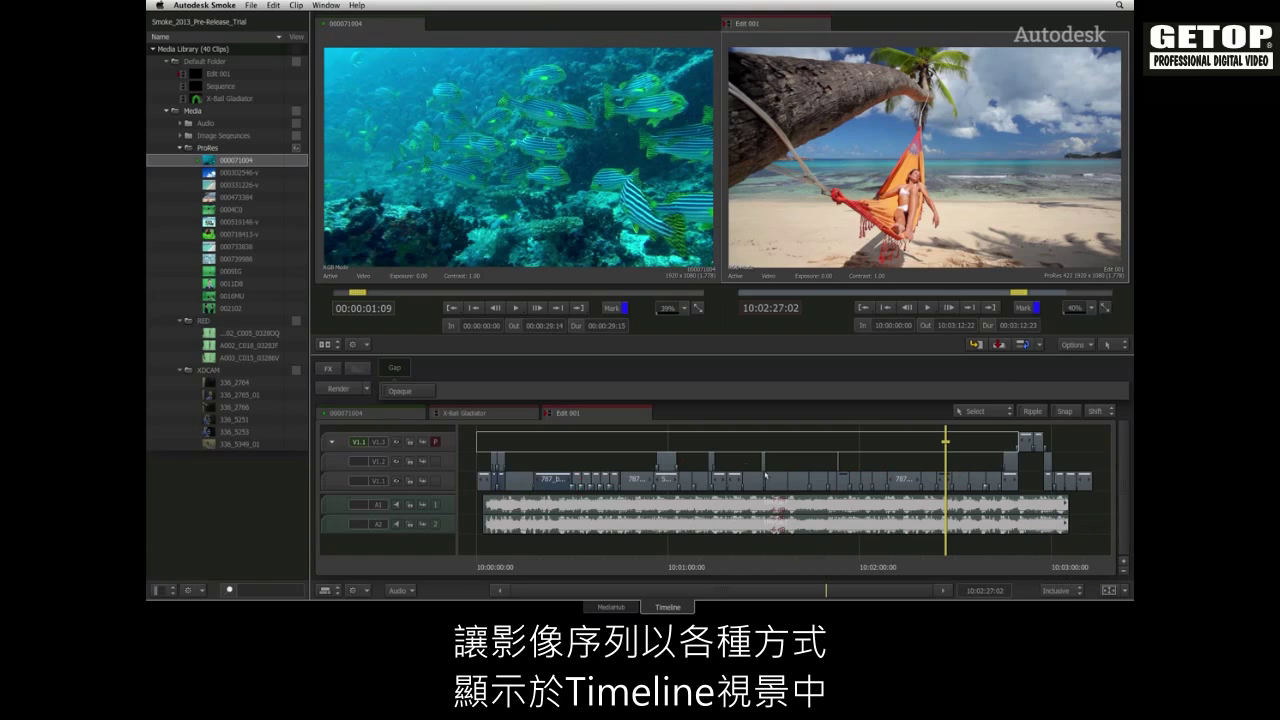